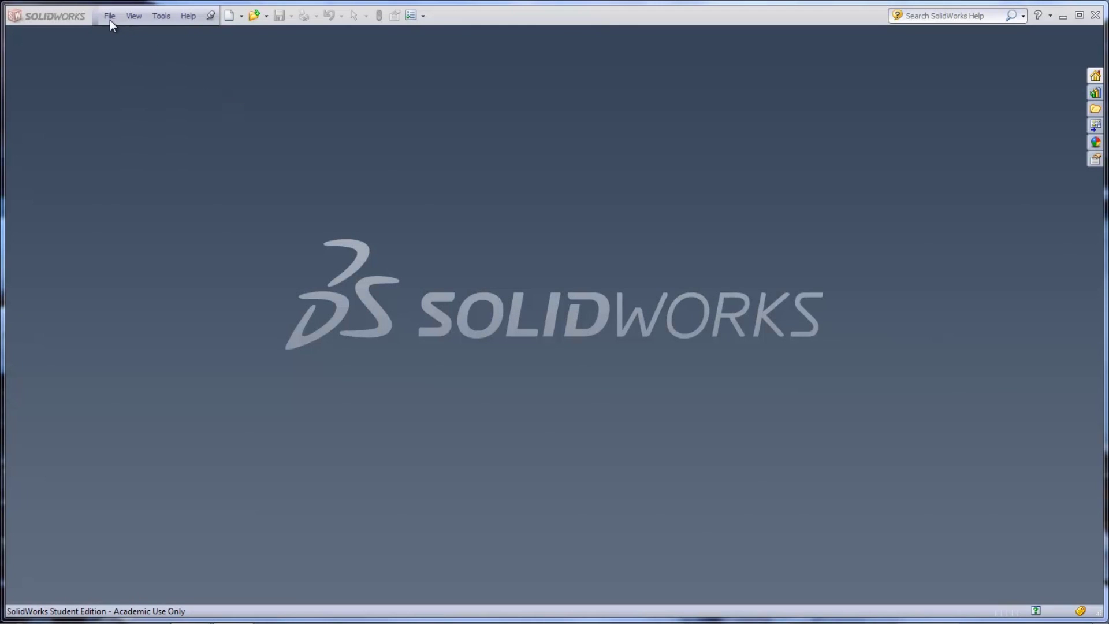
Open the File menu to reveal the recently opened documents
{"action": "left_click", "coordinate": [109, 20]}
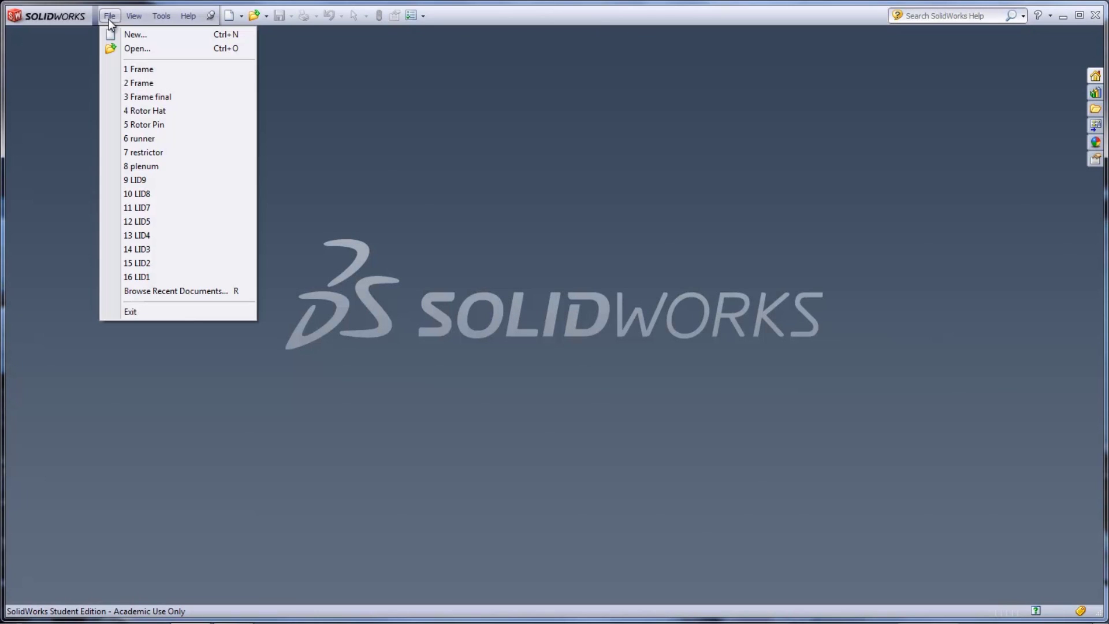
Open the recent Frame part and add a configuration named FEA alongside Default
{"action": "left_click", "coordinate": [141, 68]}
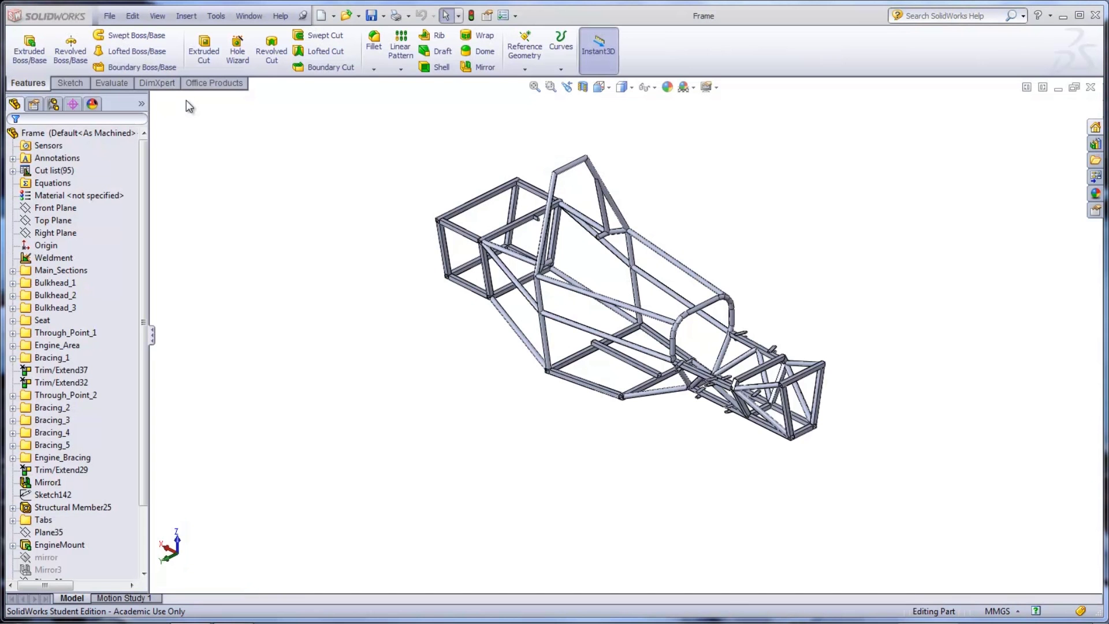
{"action": "left_click", "coordinate": [59, 106]}
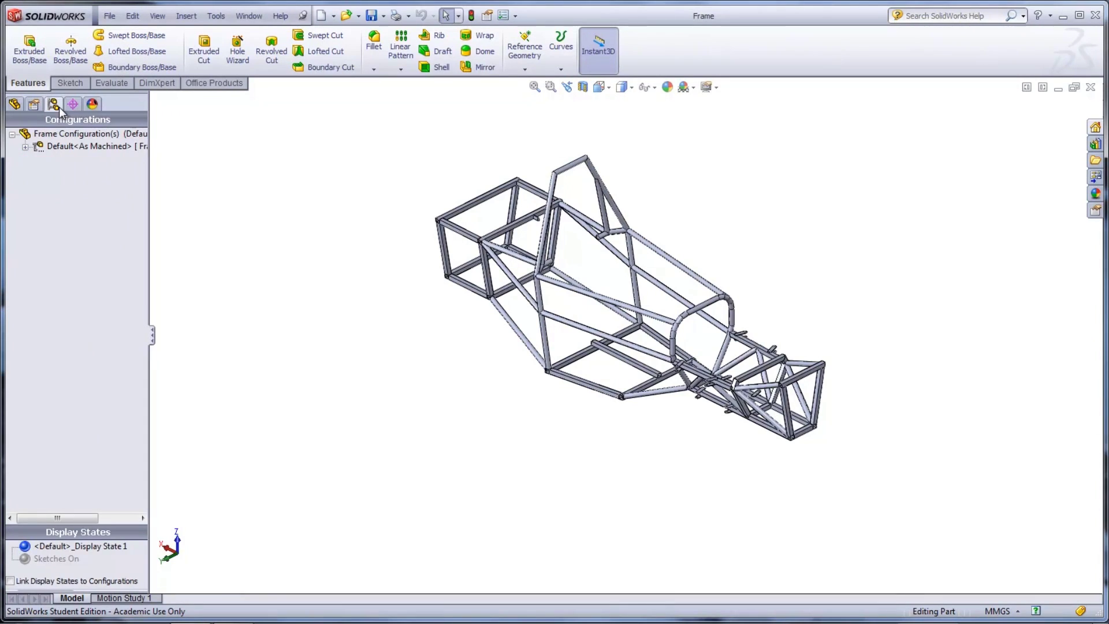
{"action": "right_click", "coordinate": [68, 134]}
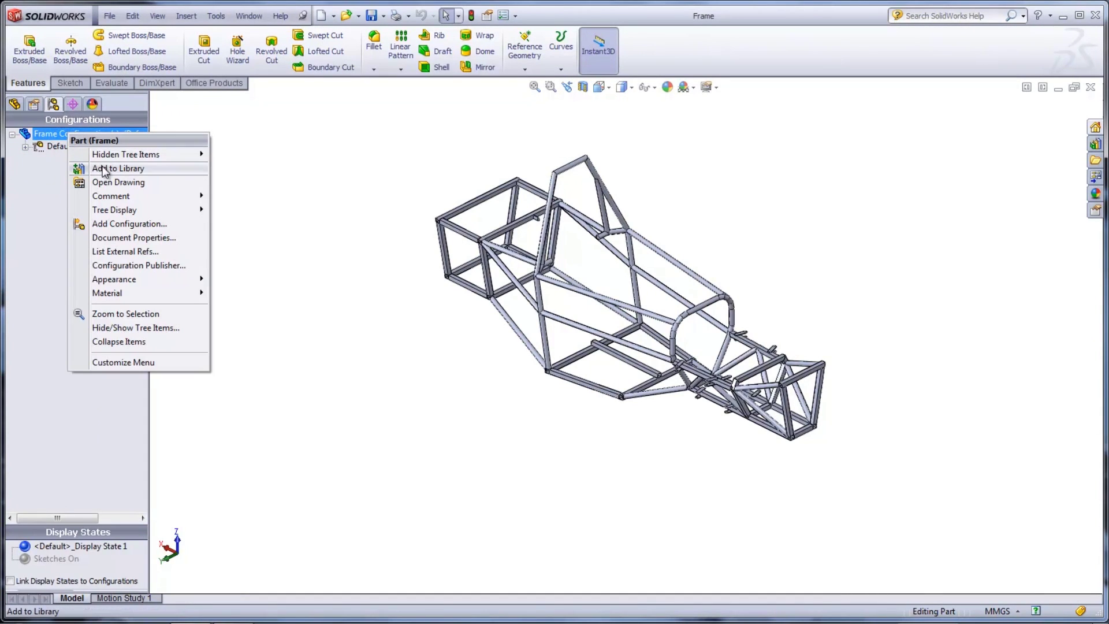
{"action": "left_click", "coordinate": [138, 225]}
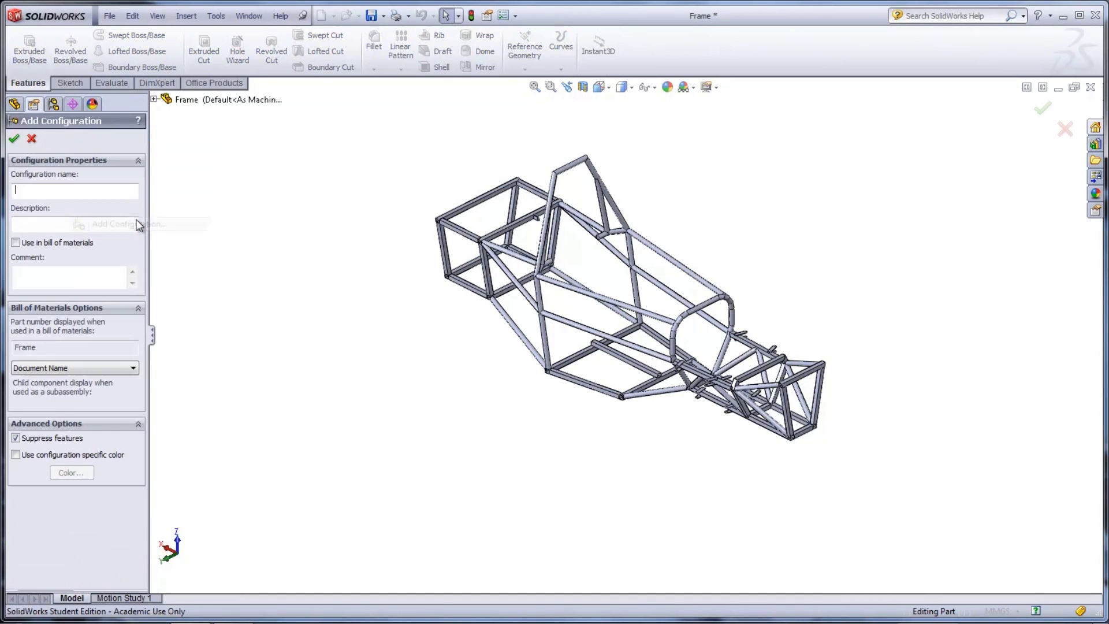
{"action": "type", "text": "FEA"}
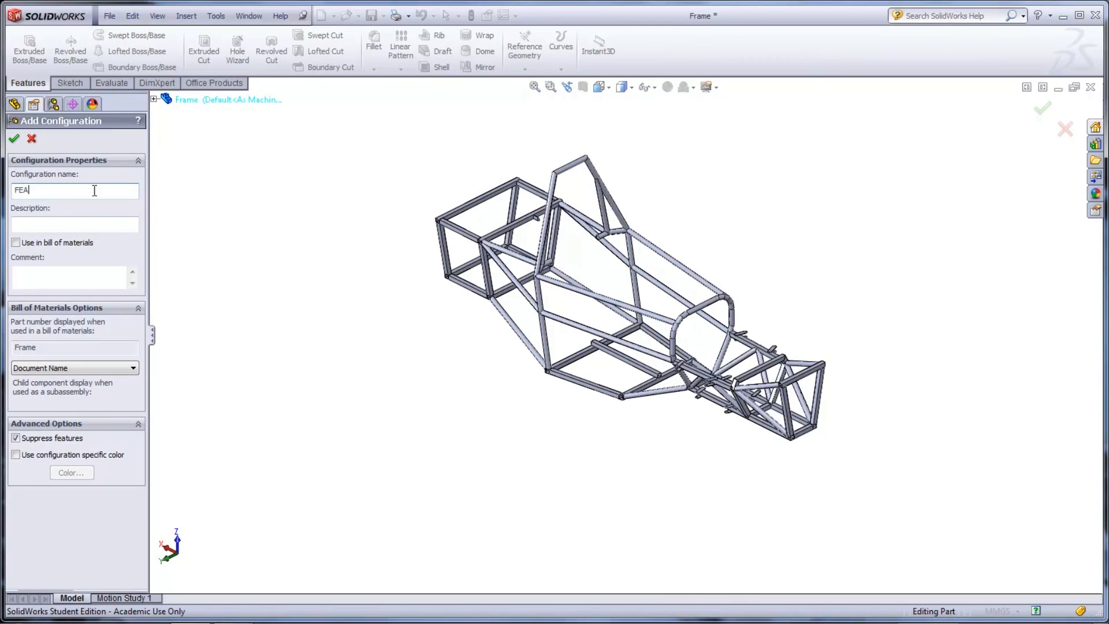
{"action": "left_click", "coordinate": [14, 139]}
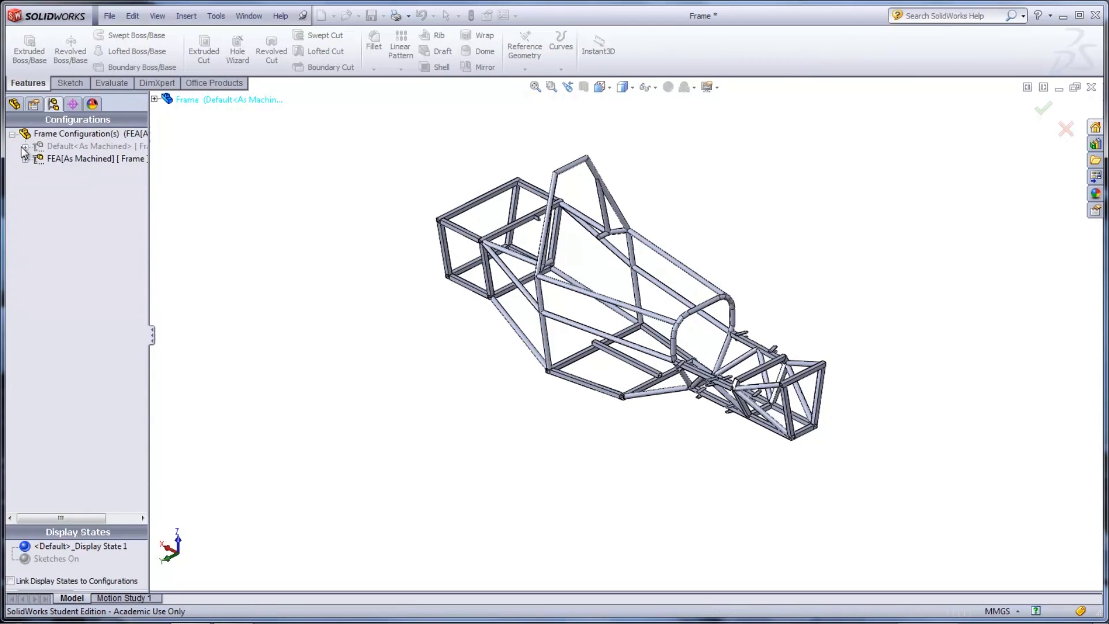
Suppress the Tabs folder and the EngineMount feature in the FEA configuration
{"action": "left_click", "coordinate": [15, 104]}
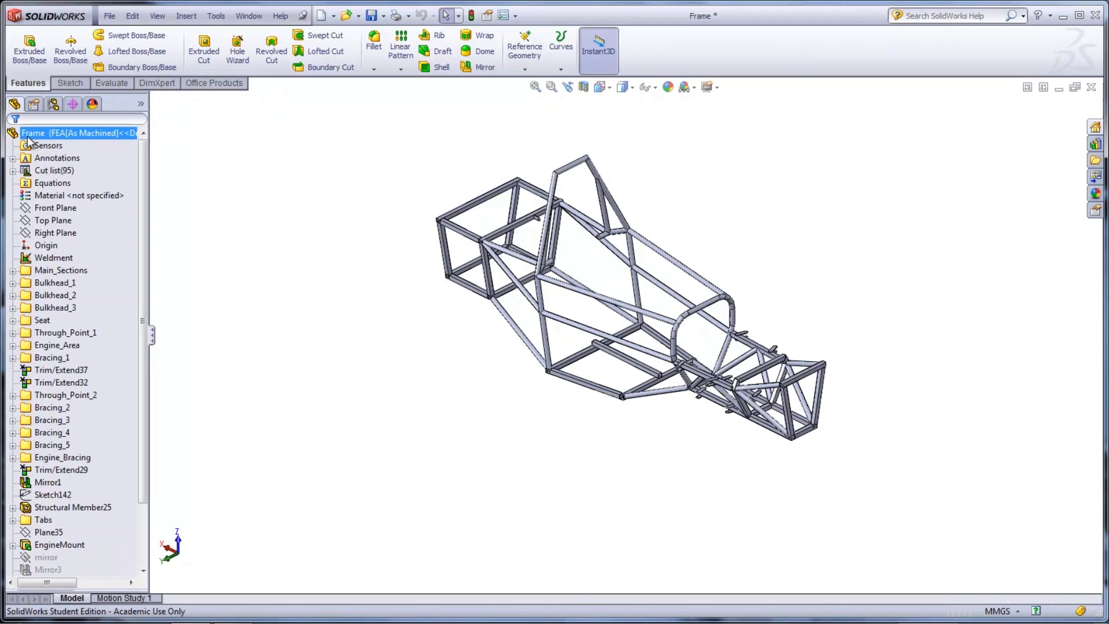
{"action": "scroll", "coordinate": [78, 352], "scroll_direction": "down", "scroll_amount": 2}
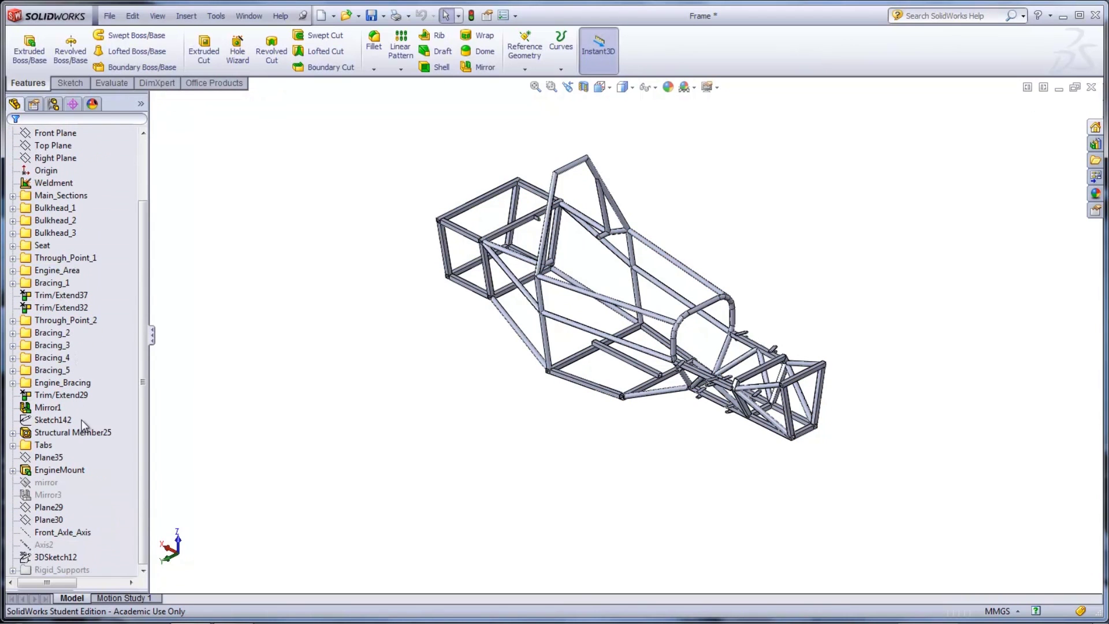
{"action": "left_click", "coordinate": [42, 447]}
{"action": "right_click", "coordinate": [41, 453]}
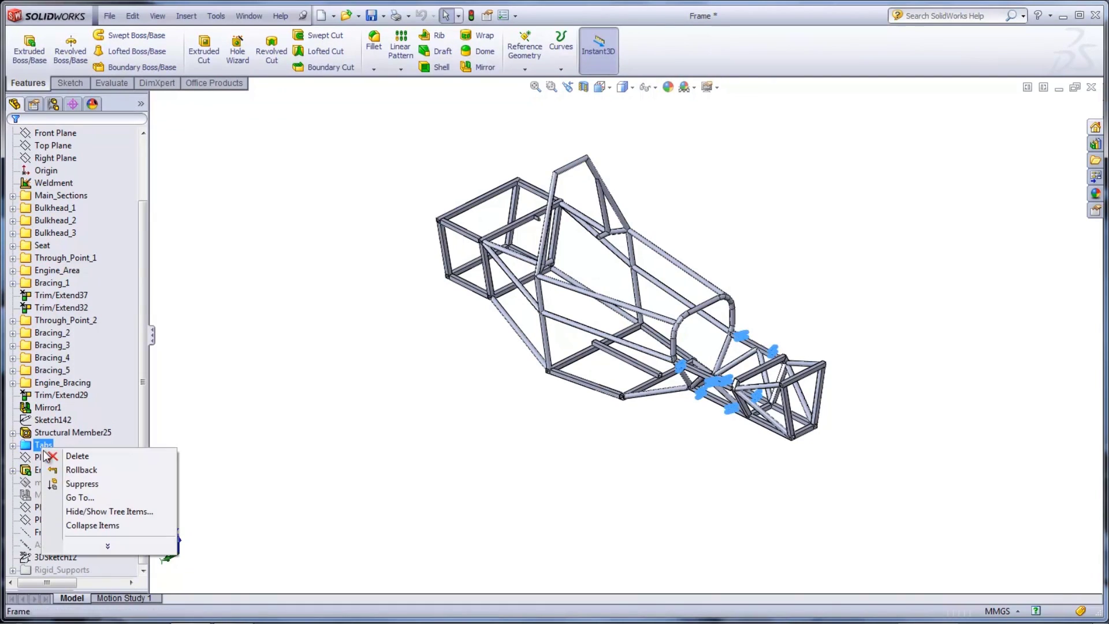
{"action": "left_click", "coordinate": [65, 484]}
{"action": "left_click", "coordinate": [68, 470]}
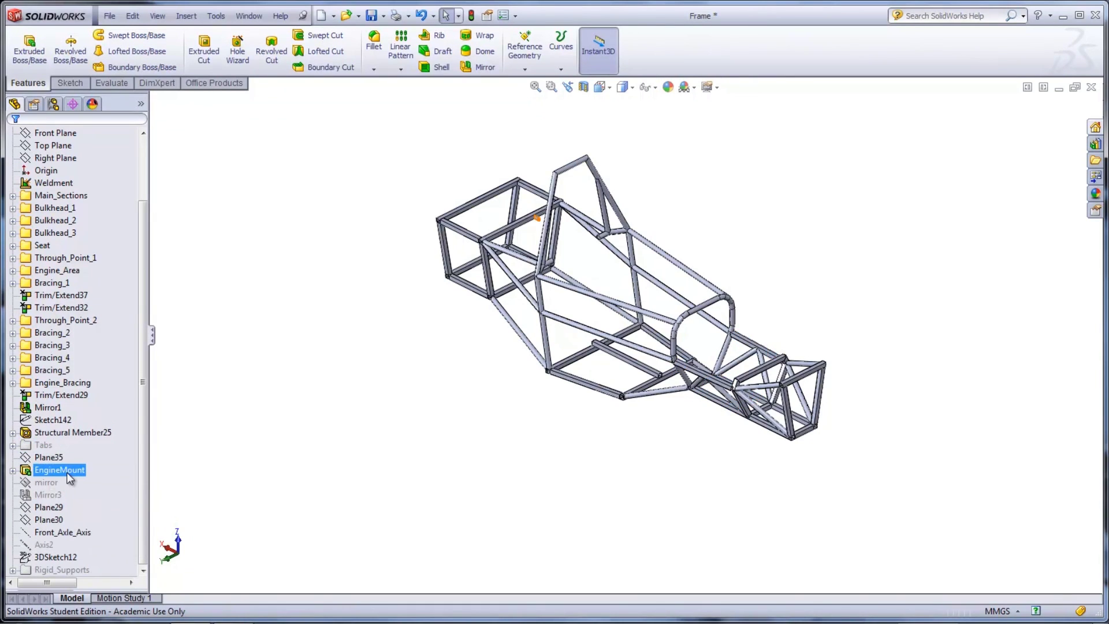
{"action": "right_click", "coordinate": [73, 474]}
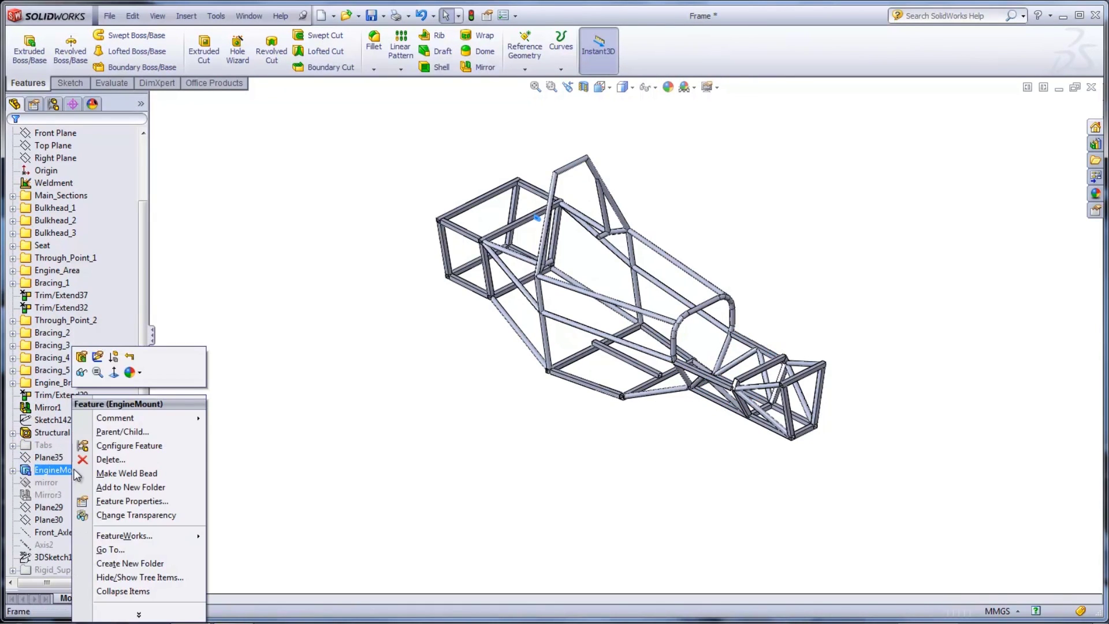
{"action": "left_click", "coordinate": [114, 358]}
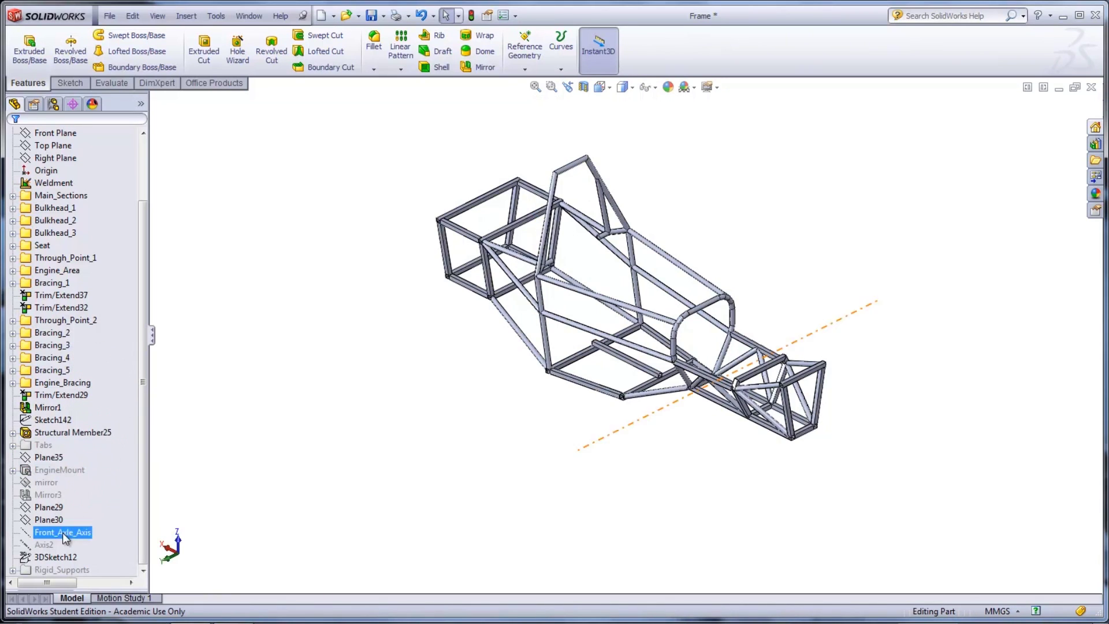
Unsuppress the Rigid_Supports members to add the front-end support tubes
{"action": "left_click", "coordinate": [55, 557]}
{"action": "right_click", "coordinate": [53, 571]}
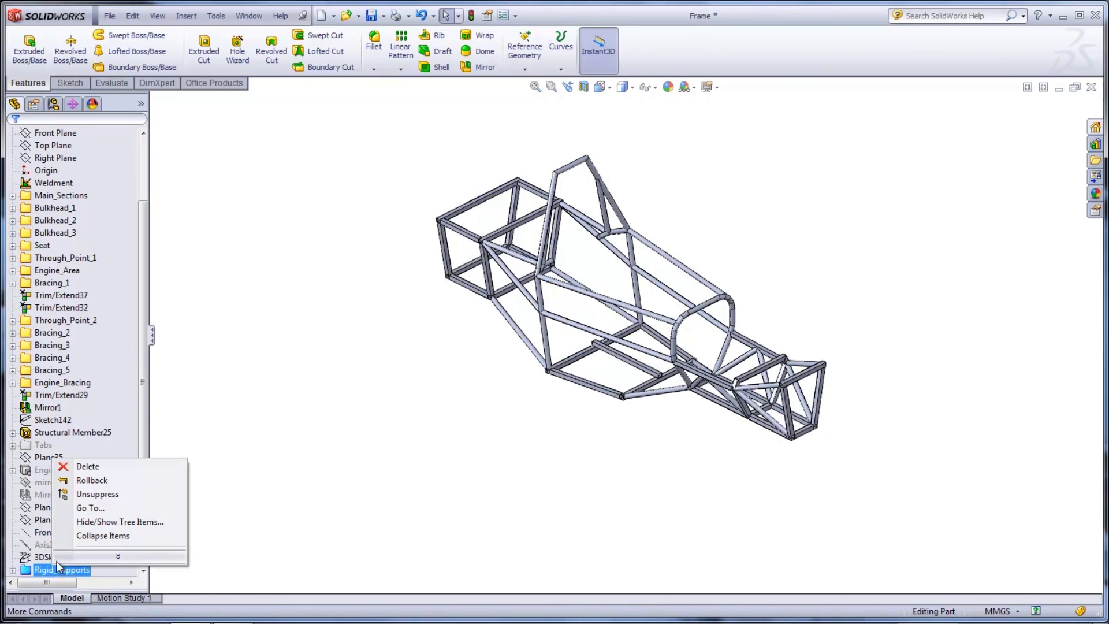
{"action": "left_click", "coordinate": [93, 495]}
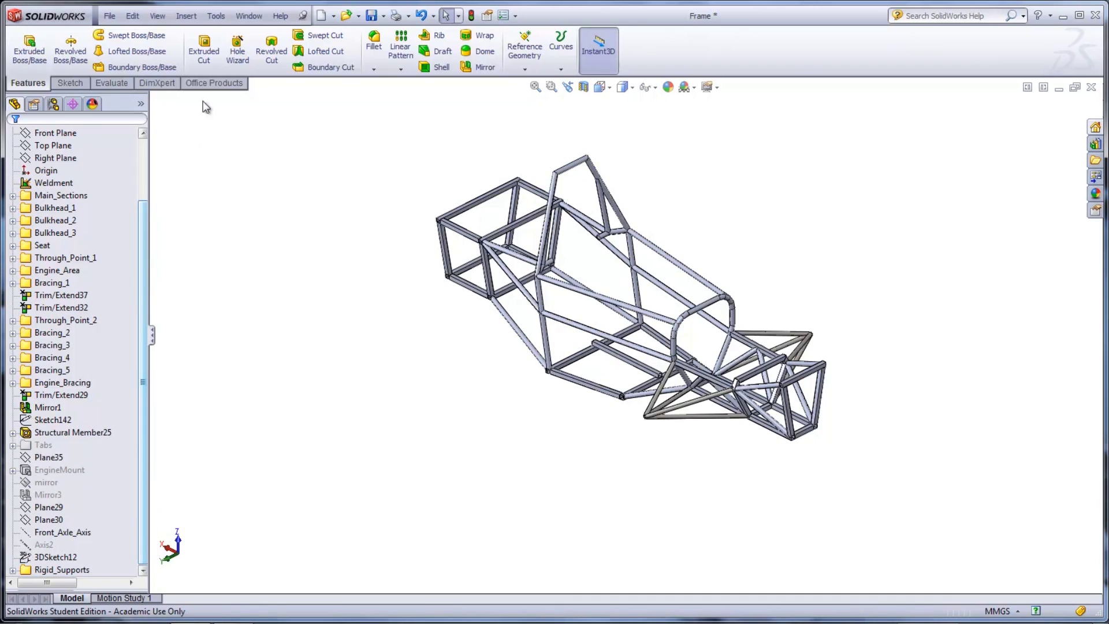
Enable the SolidWorks Simulation add-in
{"action": "left_click", "coordinate": [216, 16]}
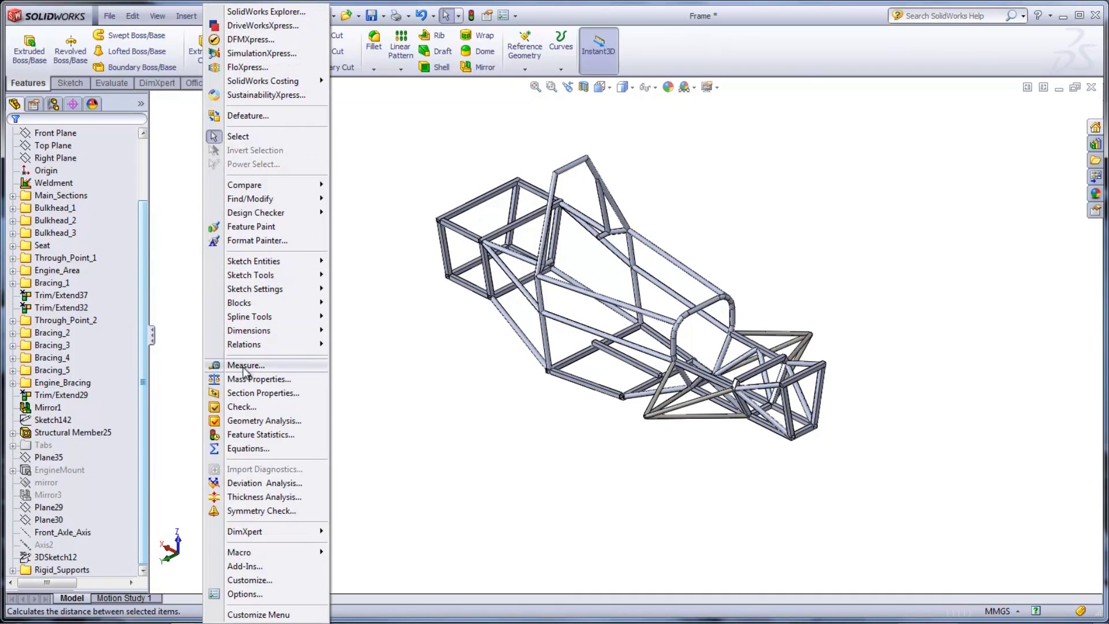
{"action": "left_click", "coordinate": [245, 566]}
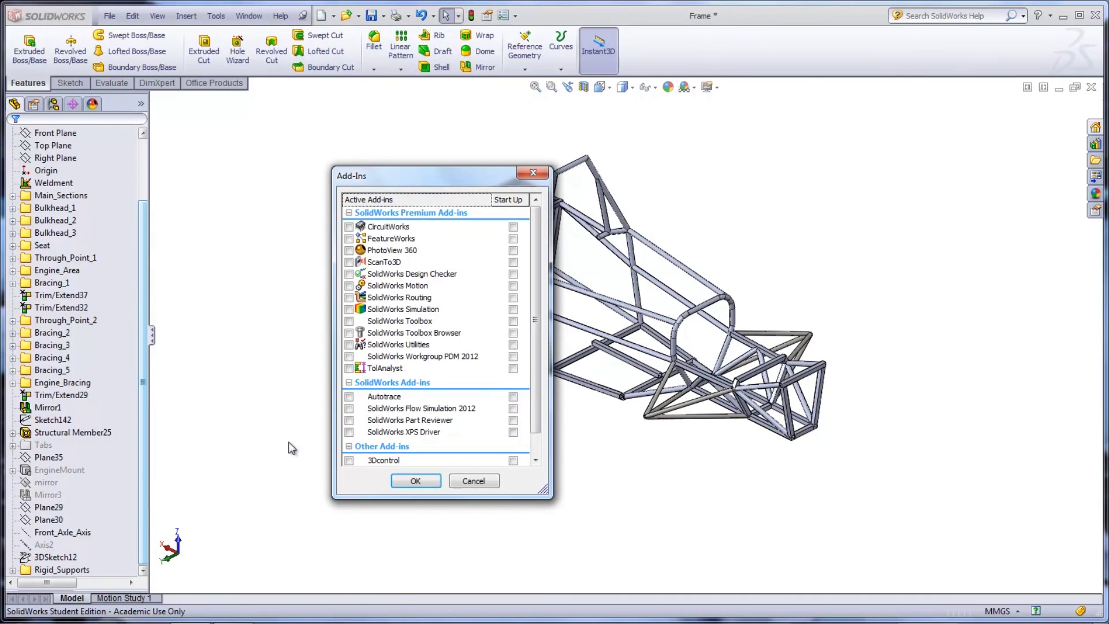
{"action": "left_click", "coordinate": [349, 309]}
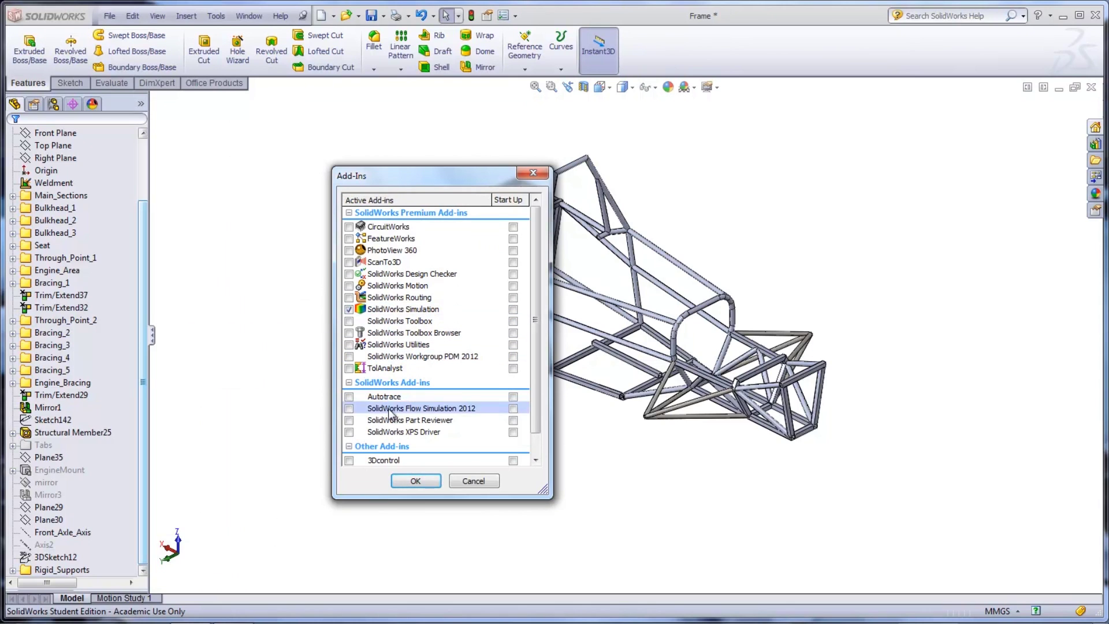
{"action": "left_click", "coordinate": [416, 482]}
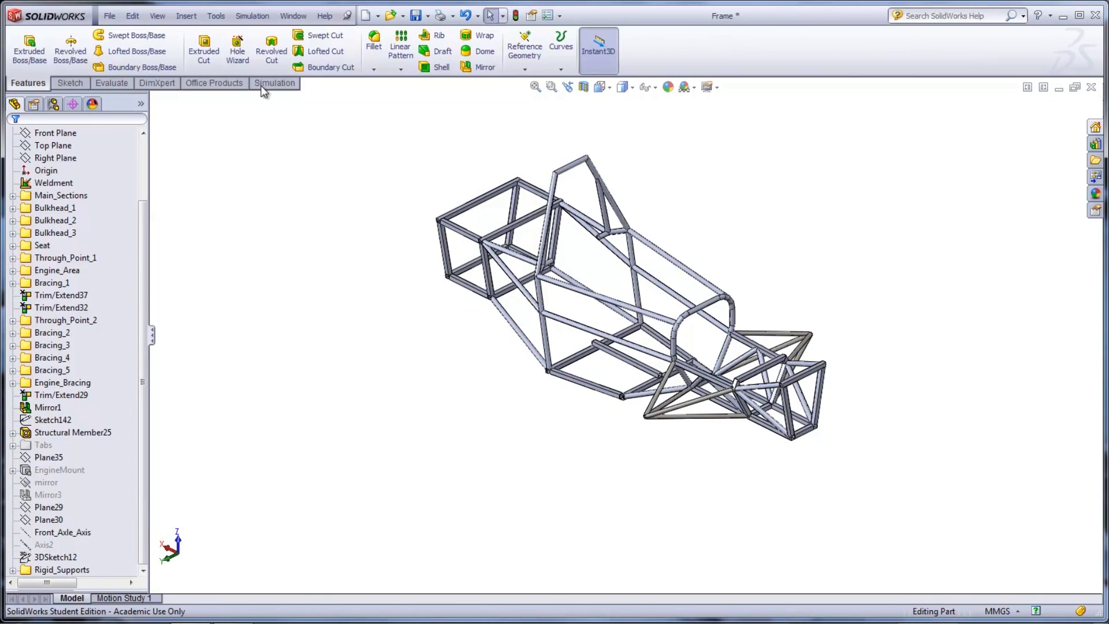
Create a new study named Torsional Rigidity from the Study Advisor
{"action": "left_click", "coordinate": [271, 84]}
{"action": "left_click", "coordinate": [21, 71]}
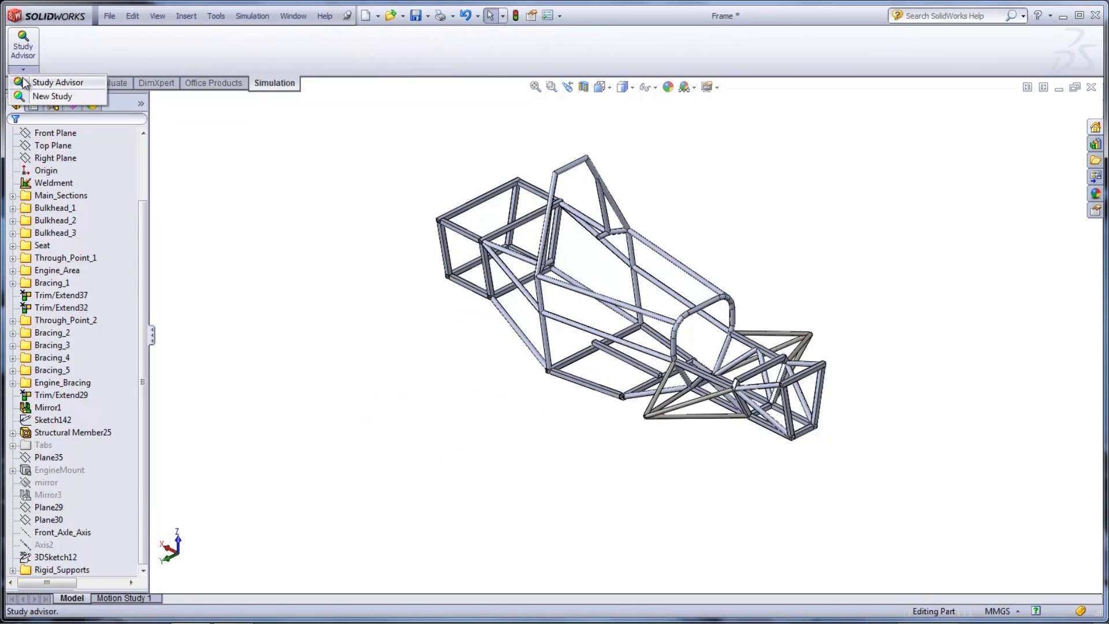
{"action": "left_click", "coordinate": [32, 93]}
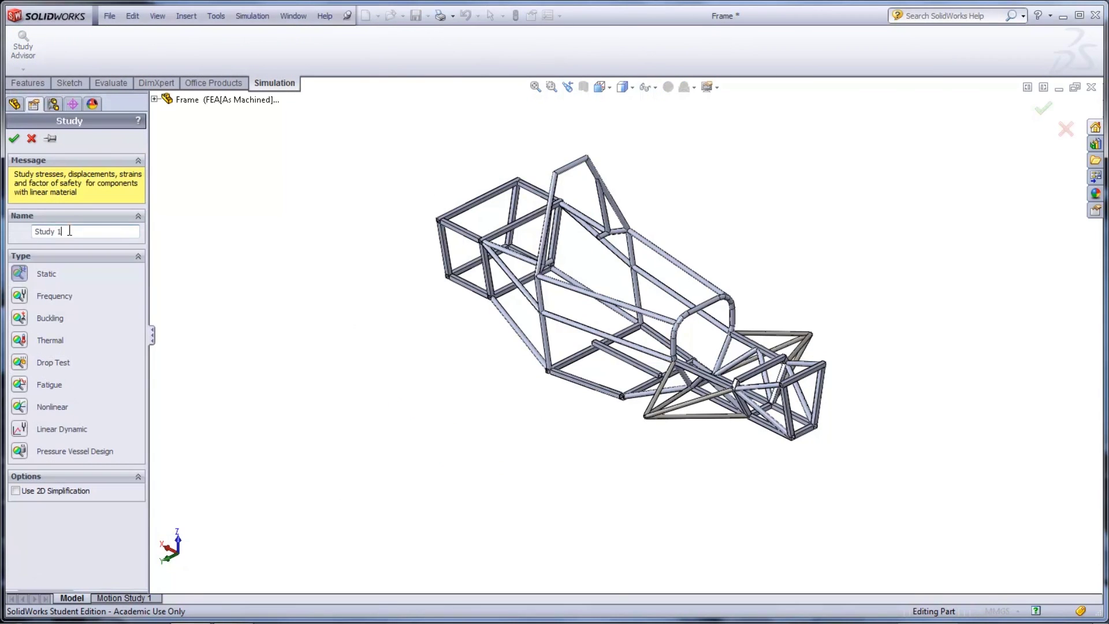
{"action": "type", "text": "Torsional Rigidity"}
{"action": "left_click", "coordinate": [15, 139]}
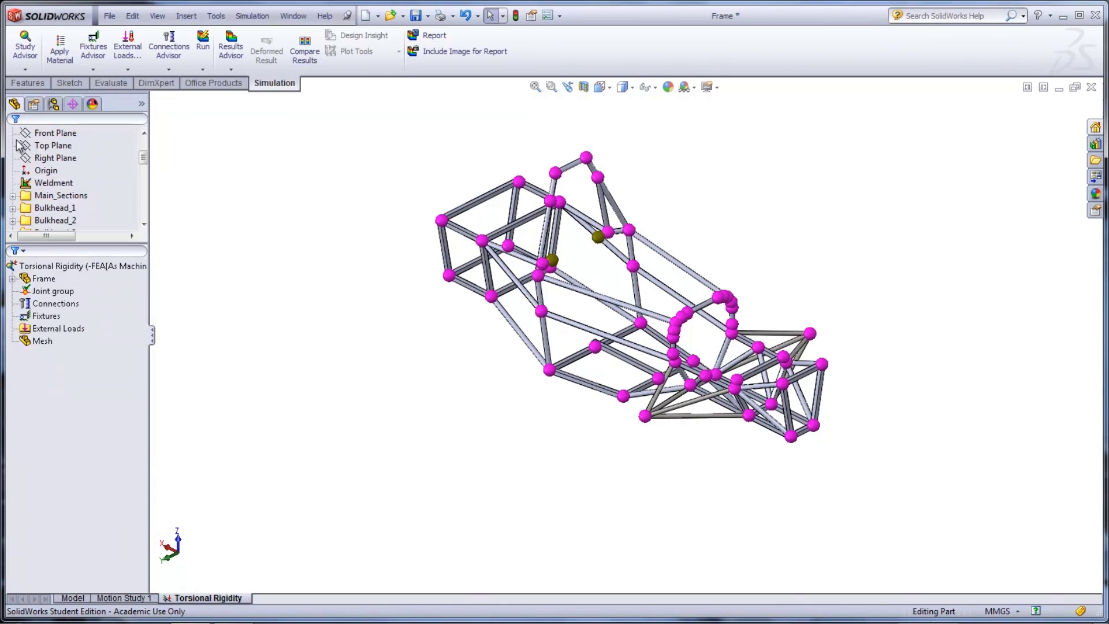
Browse the Frame cut list bodies in the study tree, then clear the selection
{"action": "left_click", "coordinate": [13, 279]}
{"action": "left_click", "coordinate": [12, 278]}
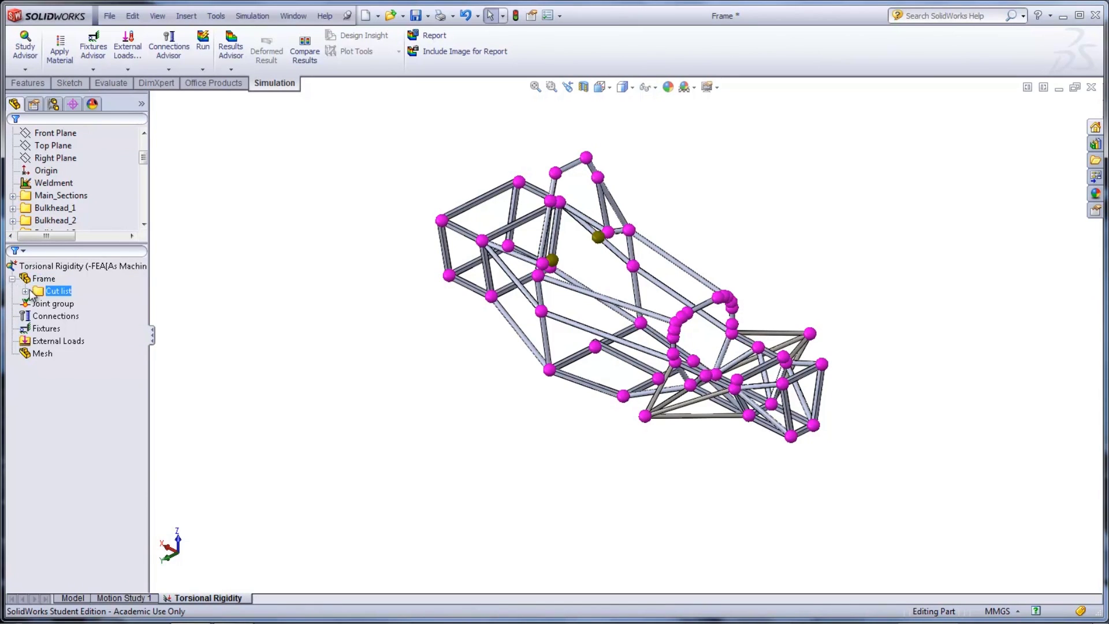
{"action": "left_click", "coordinate": [26, 290]}
{"action": "left_click", "coordinate": [49, 282]}
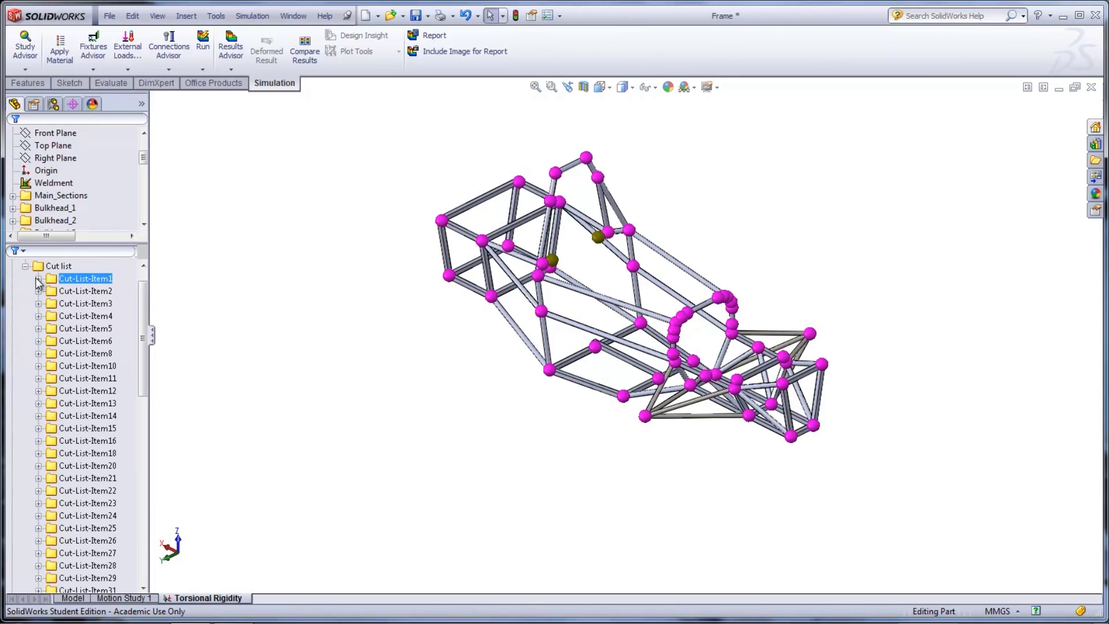
{"action": "left_click", "coordinate": [39, 279]}
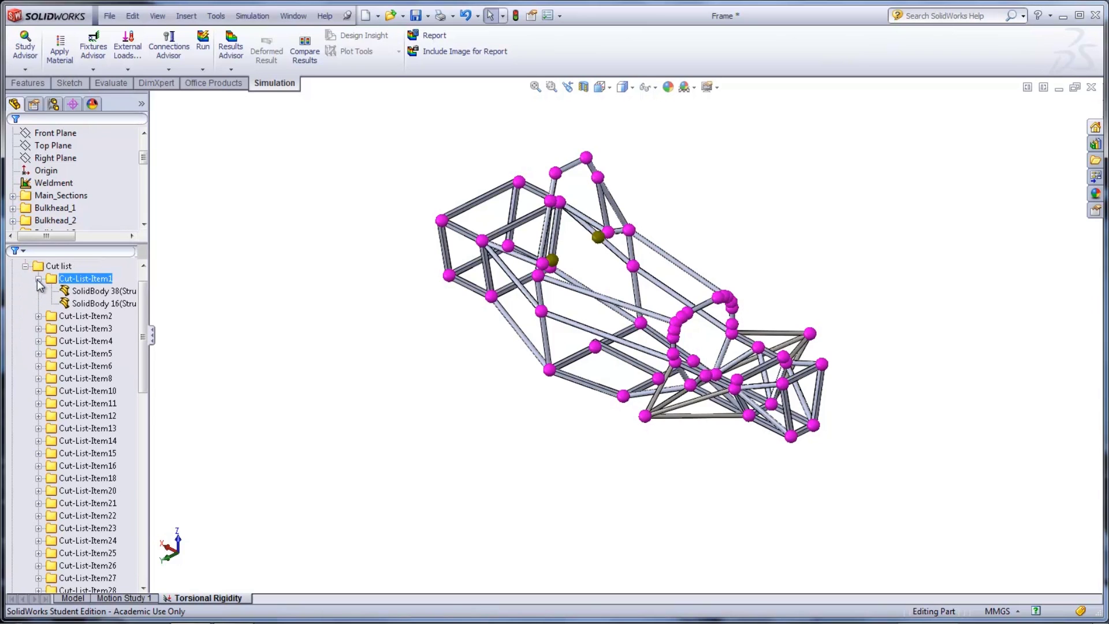
{"action": "left_click", "coordinate": [38, 280]}
{"action": "left_click", "coordinate": [21, 268]}
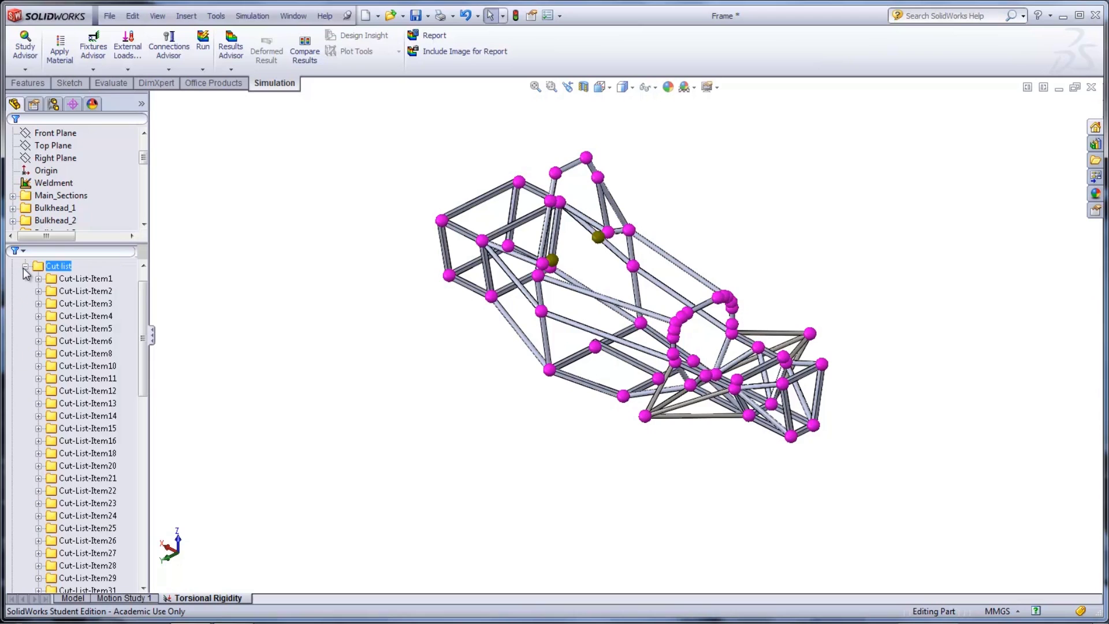
{"action": "left_click", "coordinate": [23, 267]}
{"action": "left_click", "coordinate": [20, 278]}
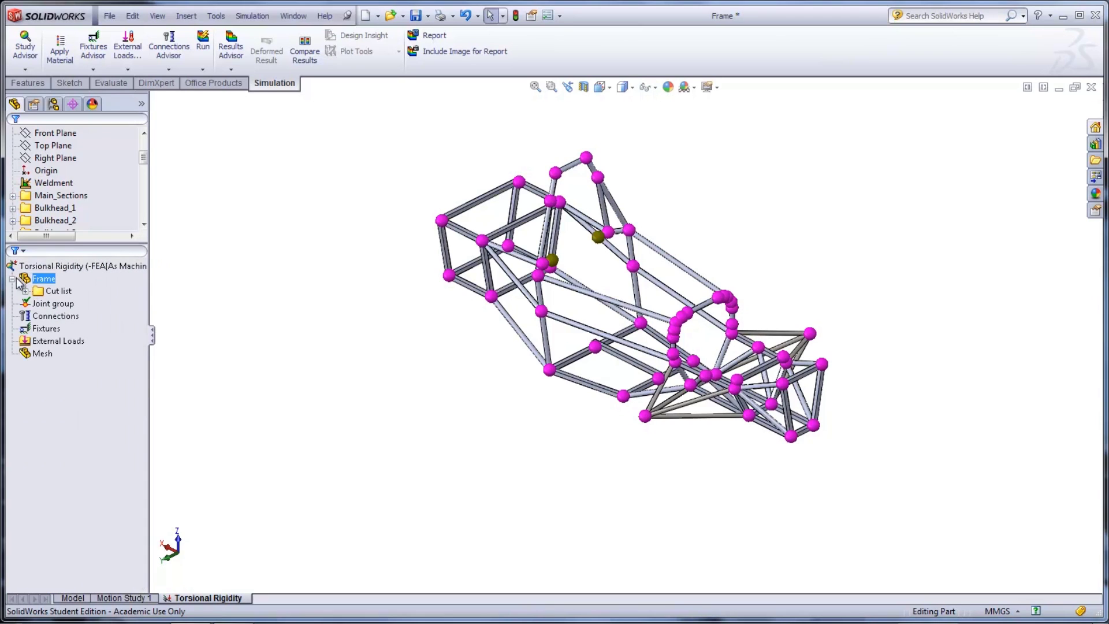
{"action": "key", "text": "Escape"}
{"action": "scroll", "coordinate": [824, 337], "scroll_direction": "down", "scroll_amount": 6}
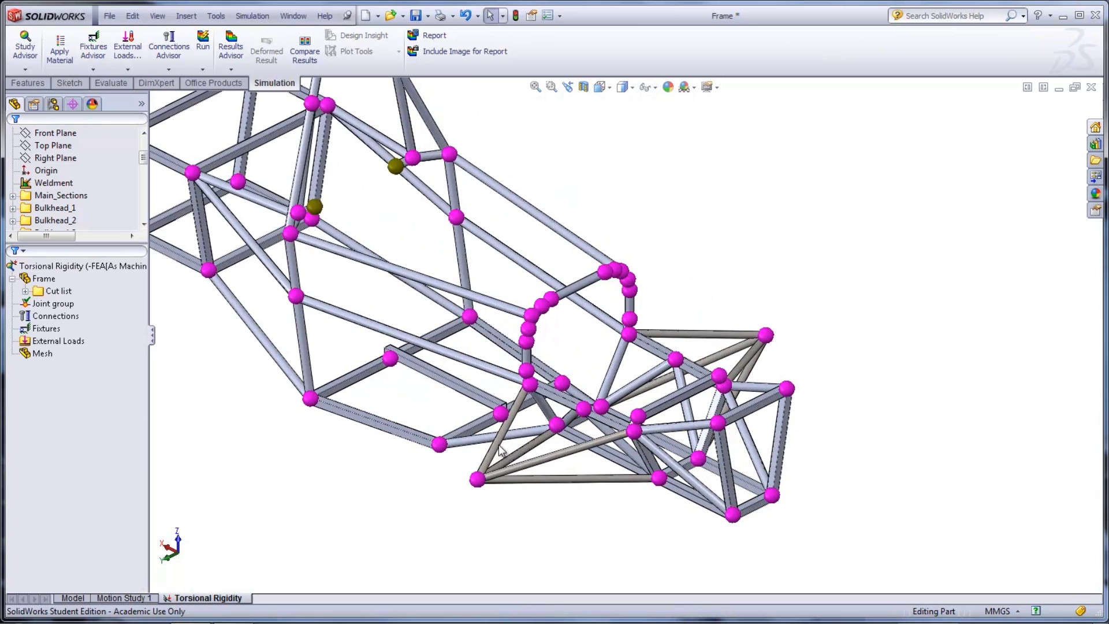
Redefine the lower diagonal tube Mirror5[3] as a truss instead of a beam
{"action": "left_click", "coordinate": [498, 448]}
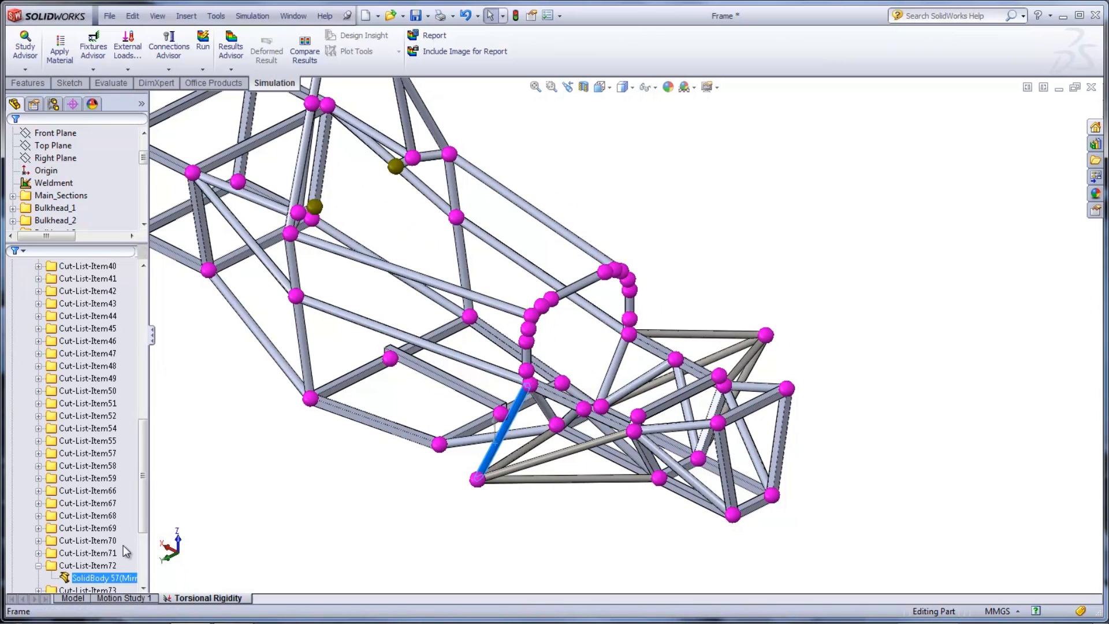
{"action": "right_click", "coordinate": [85, 579]}
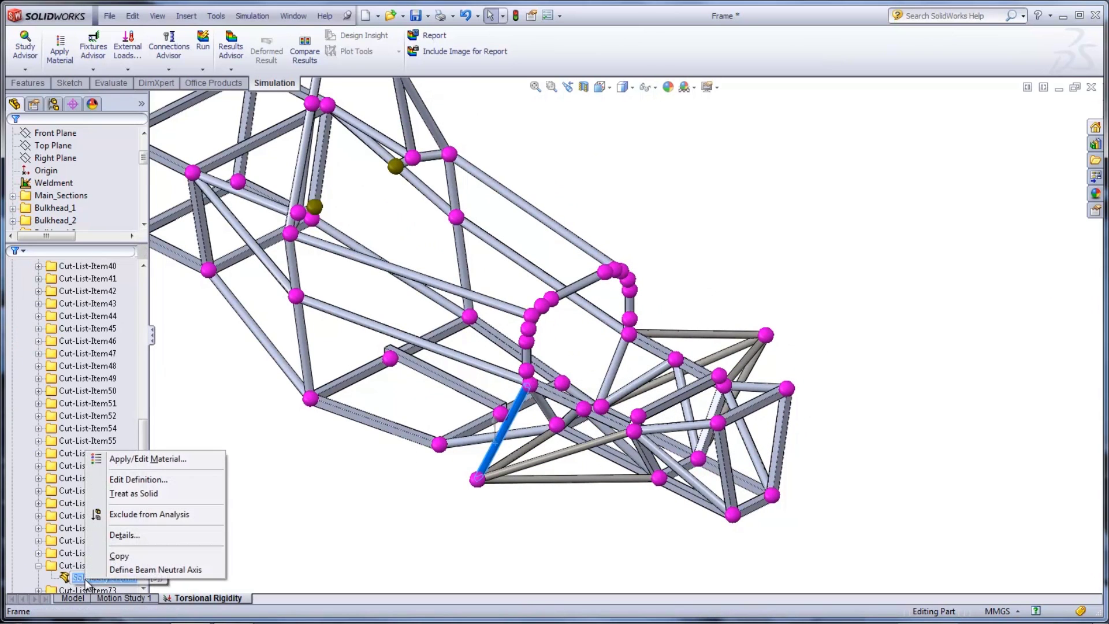
{"action": "left_click", "coordinate": [143, 480]}
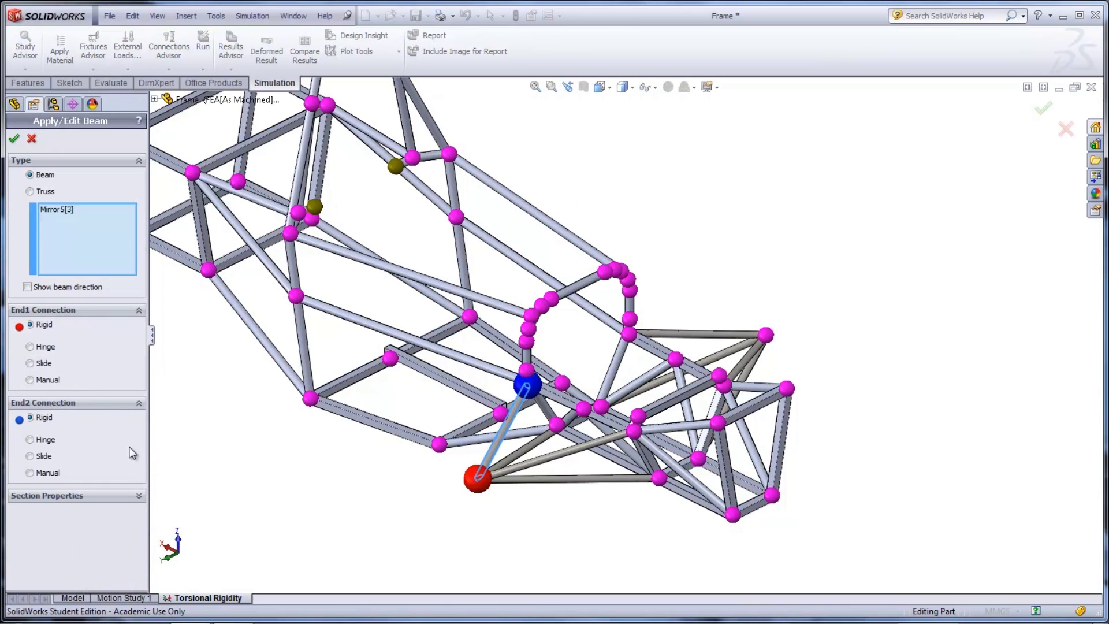
{"action": "left_click", "coordinate": [29, 192]}
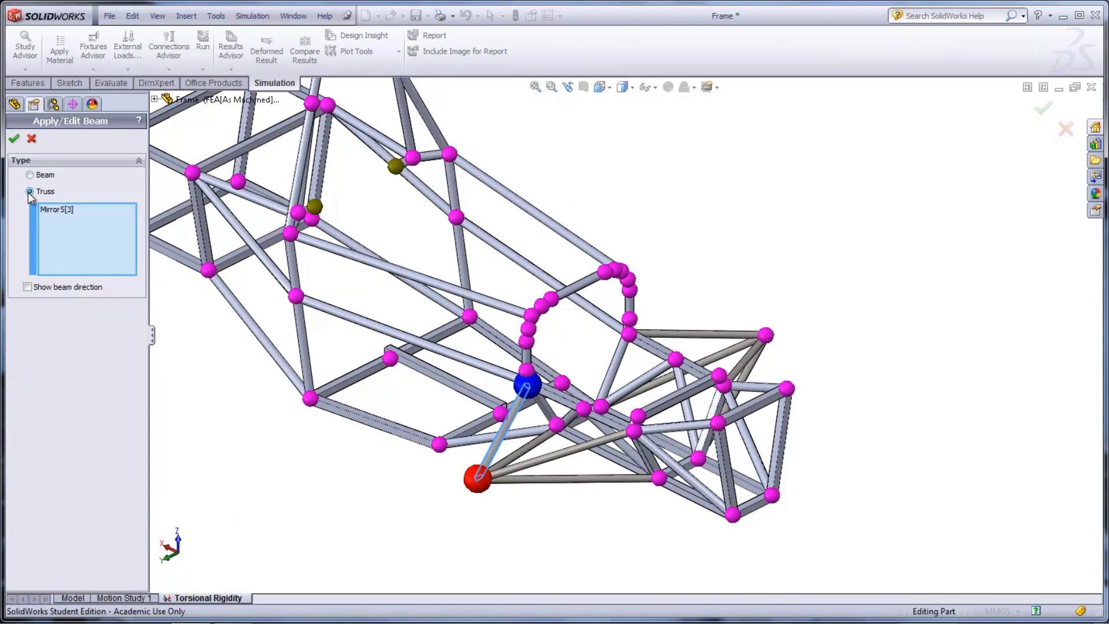
{"action": "left_click", "coordinate": [14, 139]}
Inspect another group of front-section tubes and collapse the frame's body list
{"action": "left_click", "coordinate": [742, 373]}
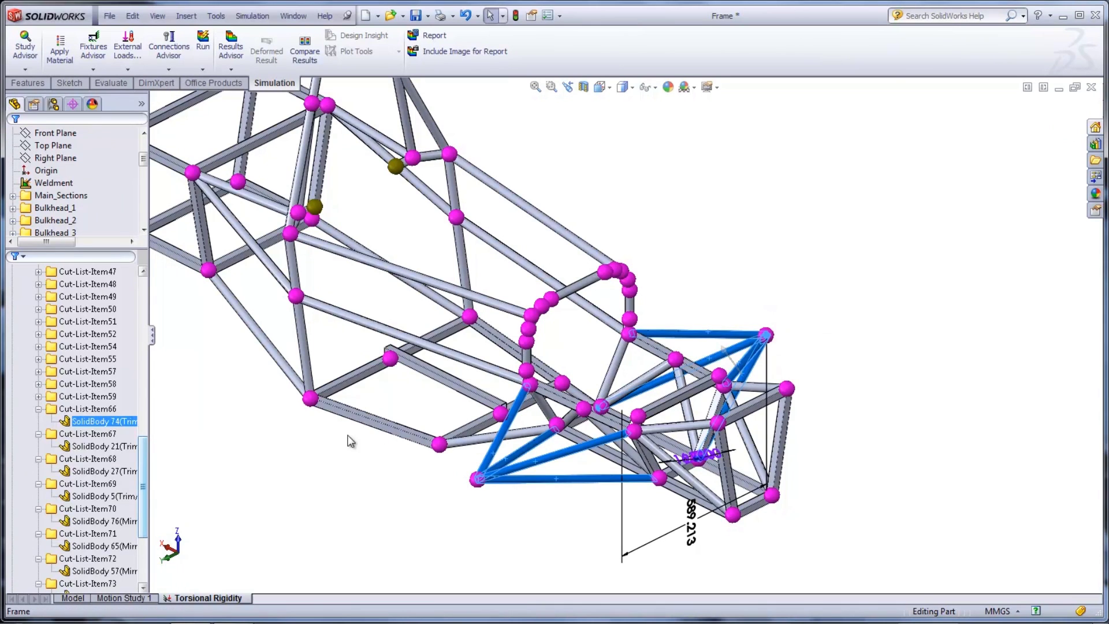
{"action": "scroll", "coordinate": [98, 462], "scroll_direction": "up", "scroll_amount": 15}
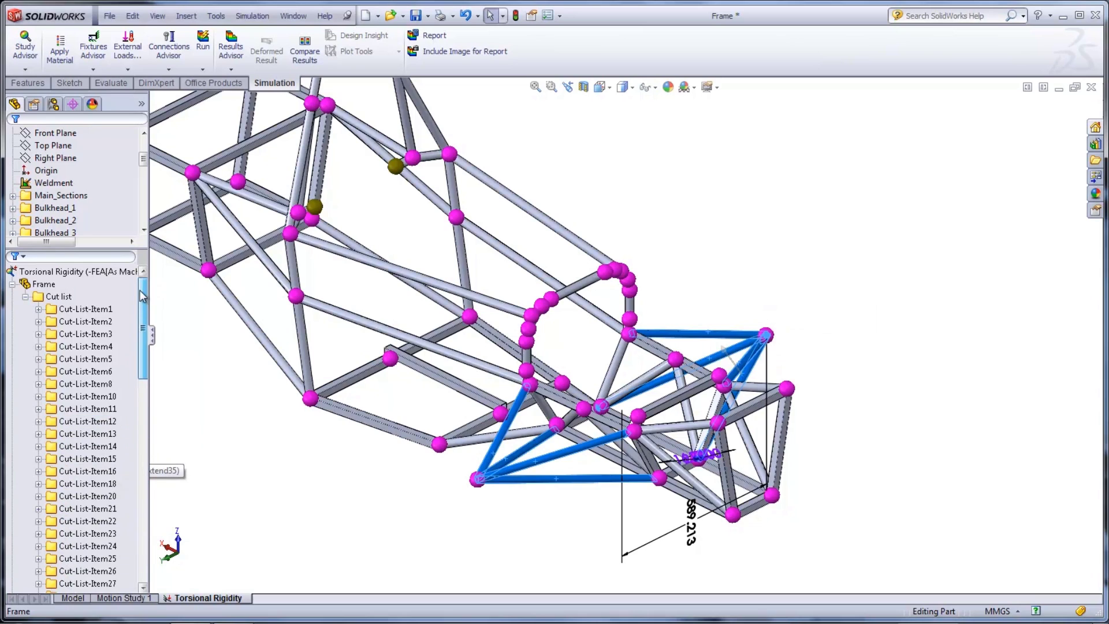
{"action": "left_click", "coordinate": [31, 295]}
{"action": "left_click", "coordinate": [12, 283]}
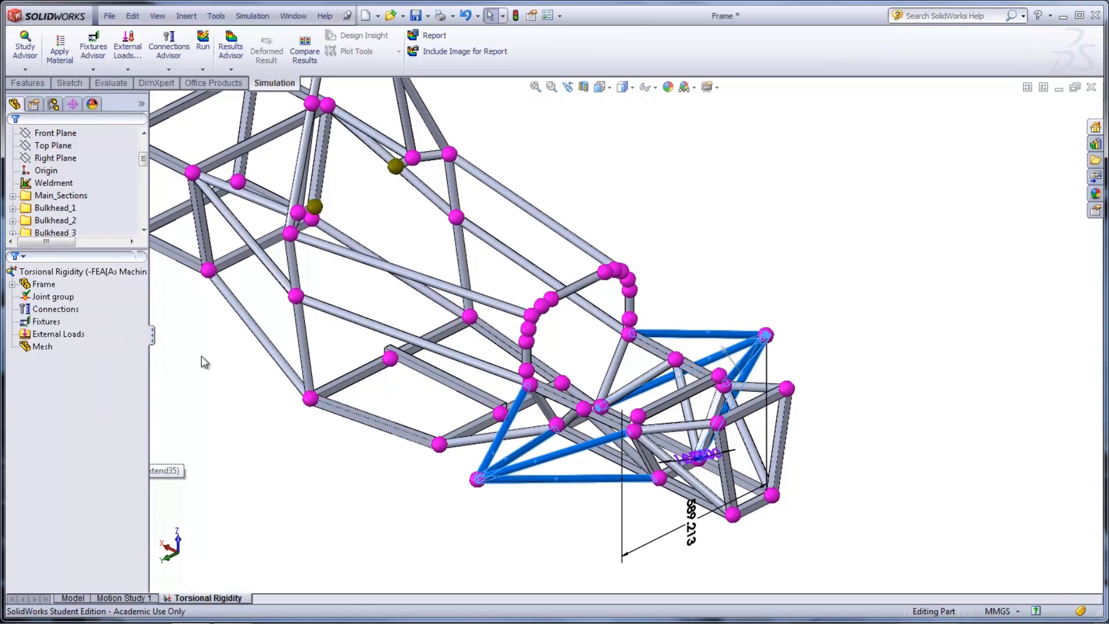
Apply Alloy Steel from the material library to all frame bodies
{"action": "left_click", "coordinate": [201, 356]}
{"action": "right_click", "coordinate": [50, 289]}
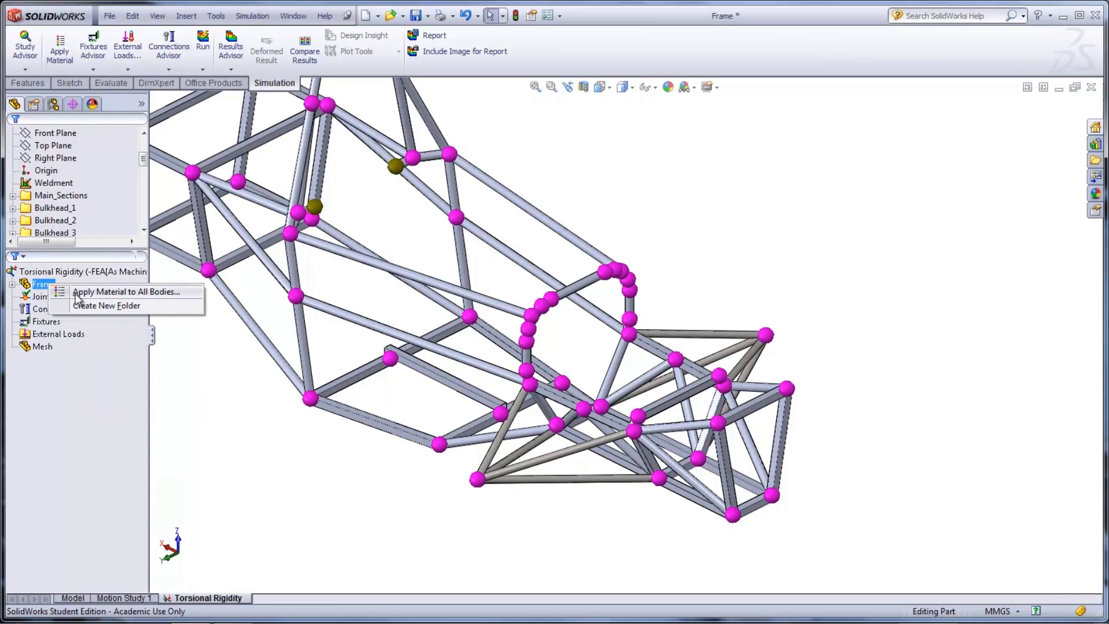
{"action": "left_click", "coordinate": [125, 292]}
{"action": "left_click", "coordinate": [93, 310]}
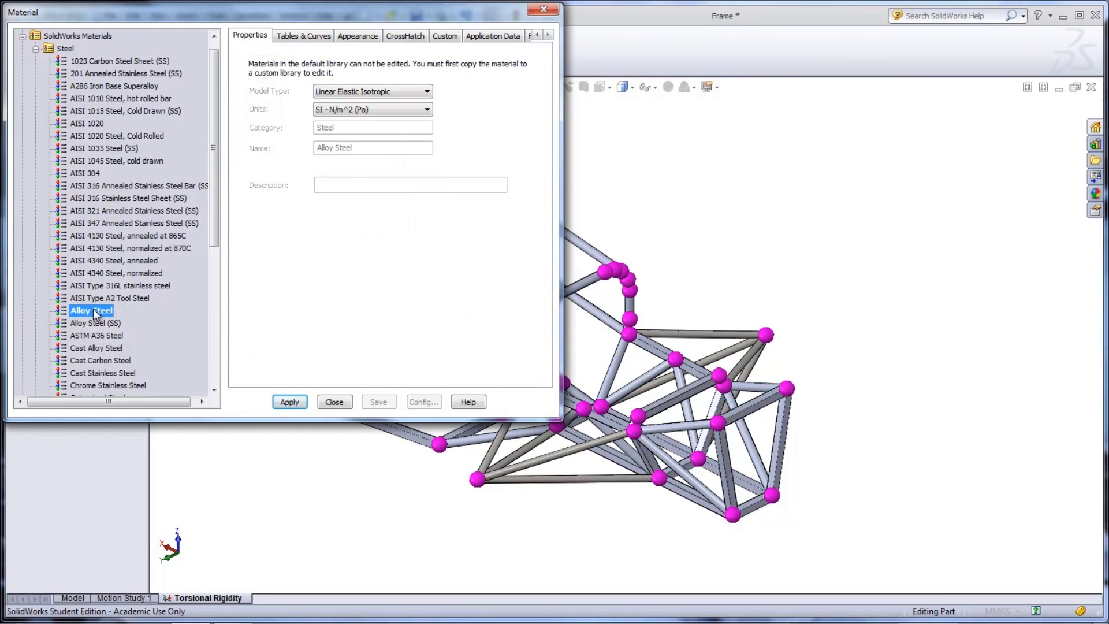
{"action": "left_click", "coordinate": [290, 402]}
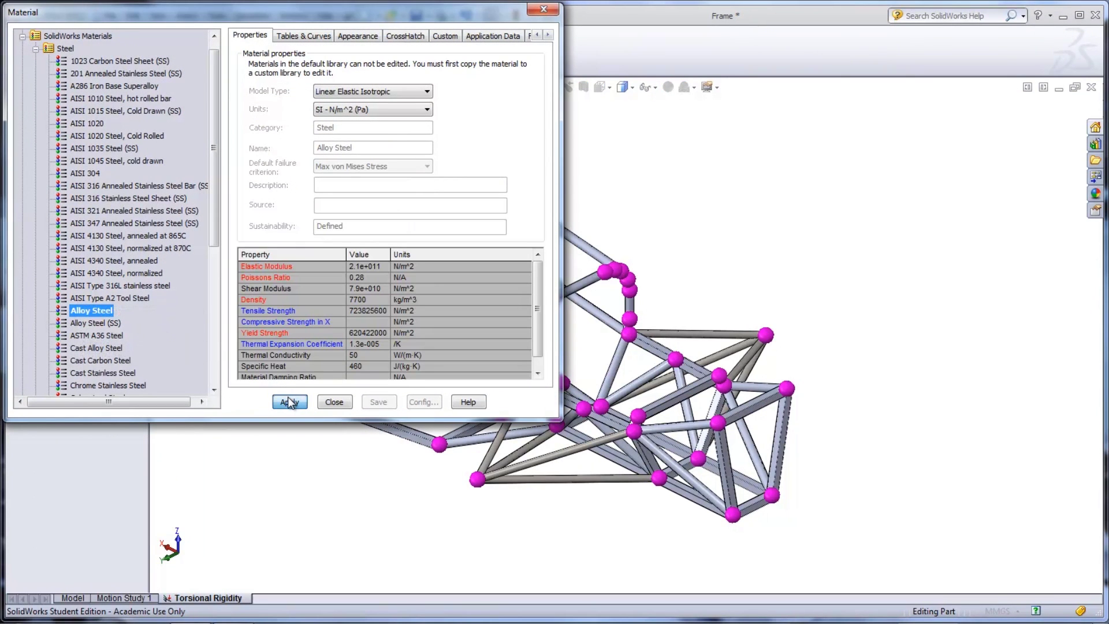
{"action": "left_click", "coordinate": [330, 403]}
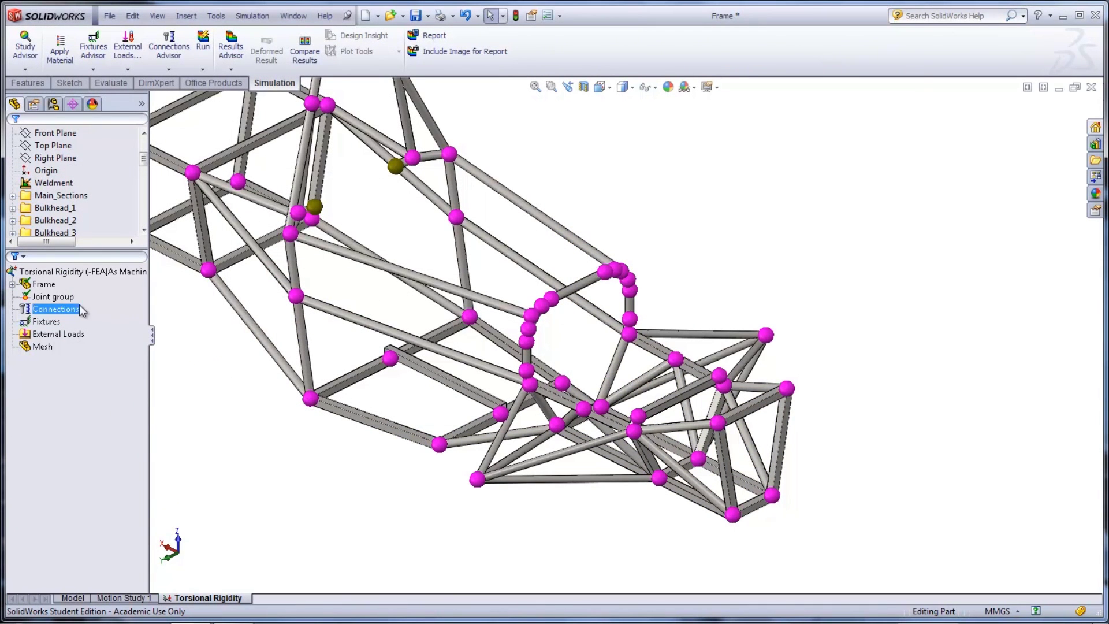
Edit the joint group, check a lower joint's members, and recalculate all joints
{"action": "right_click", "coordinate": [54, 297]}
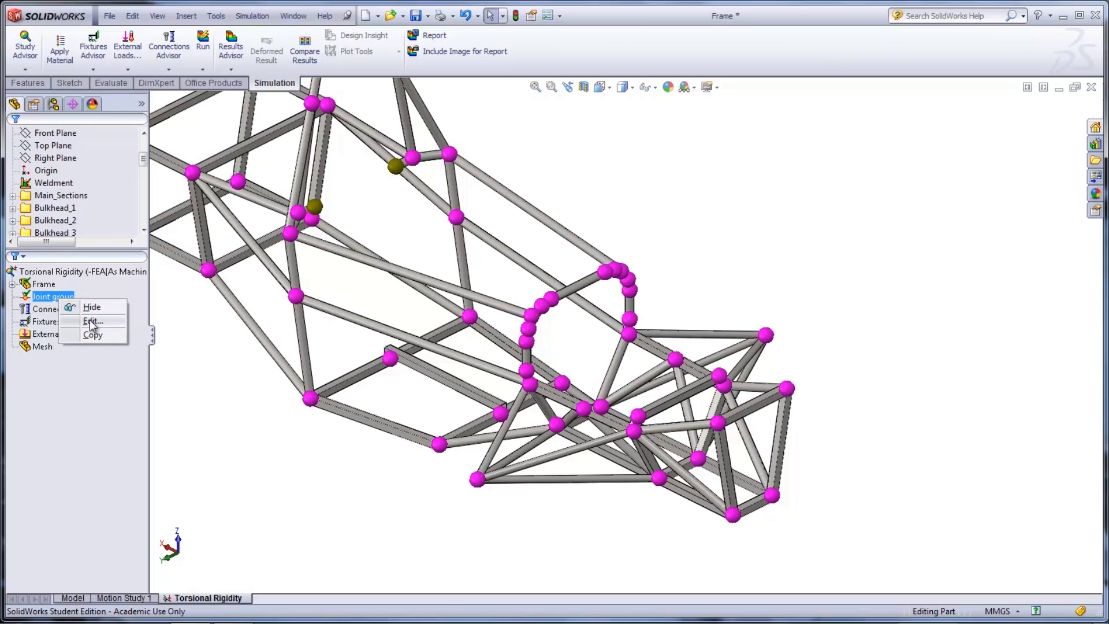
{"action": "left_click", "coordinate": [91, 321]}
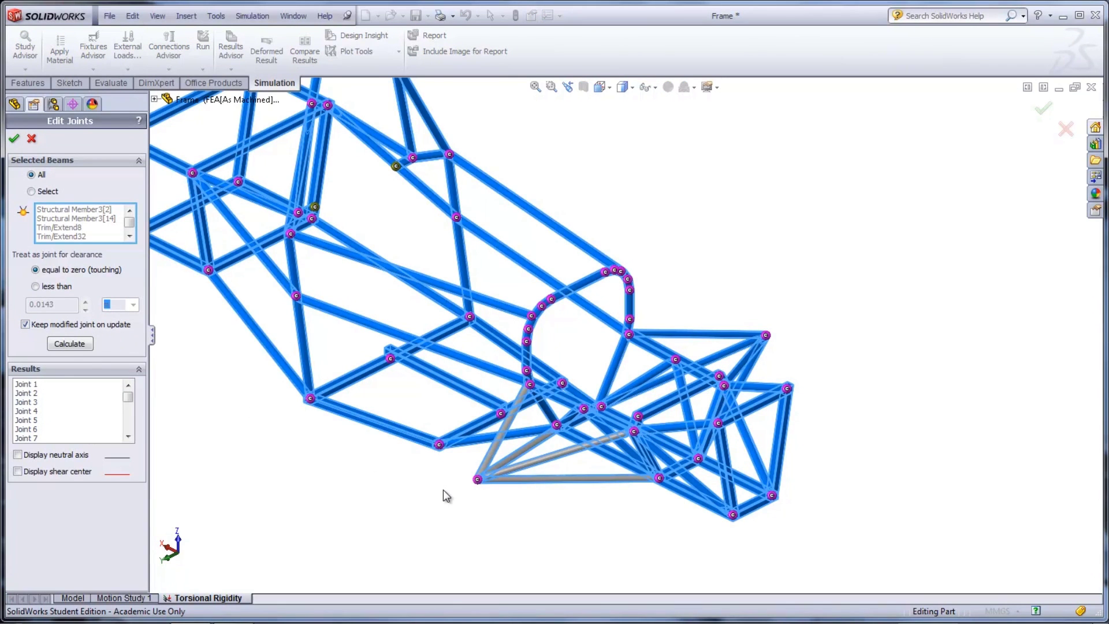
{"action": "left_click", "coordinate": [477, 479]}
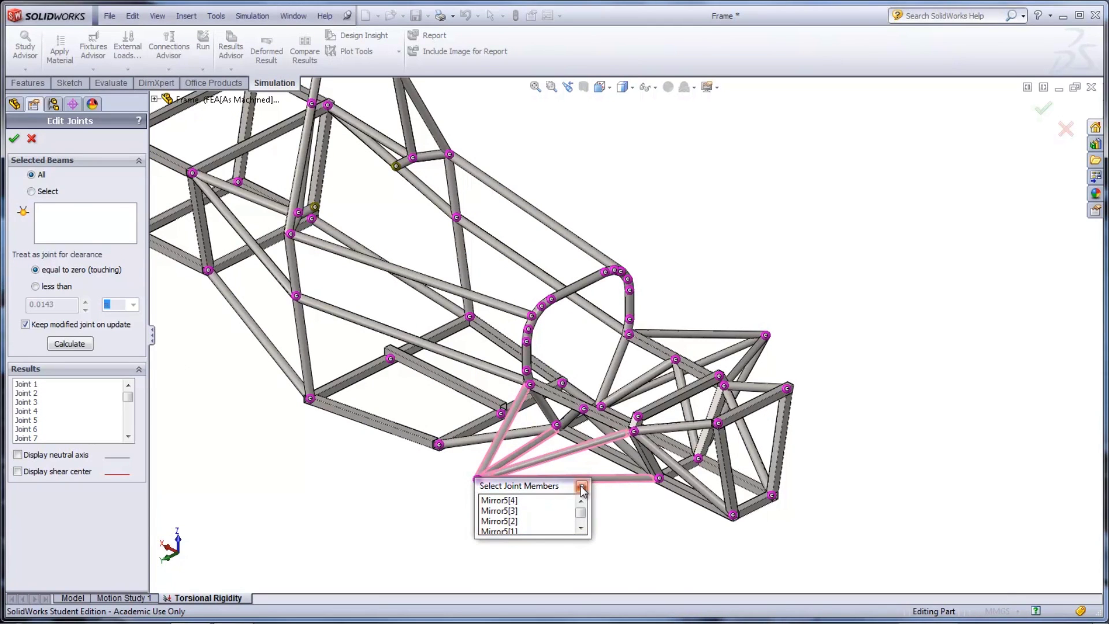
{"action": "left_click", "coordinate": [582, 488]}
{"action": "left_click", "coordinate": [69, 343]}
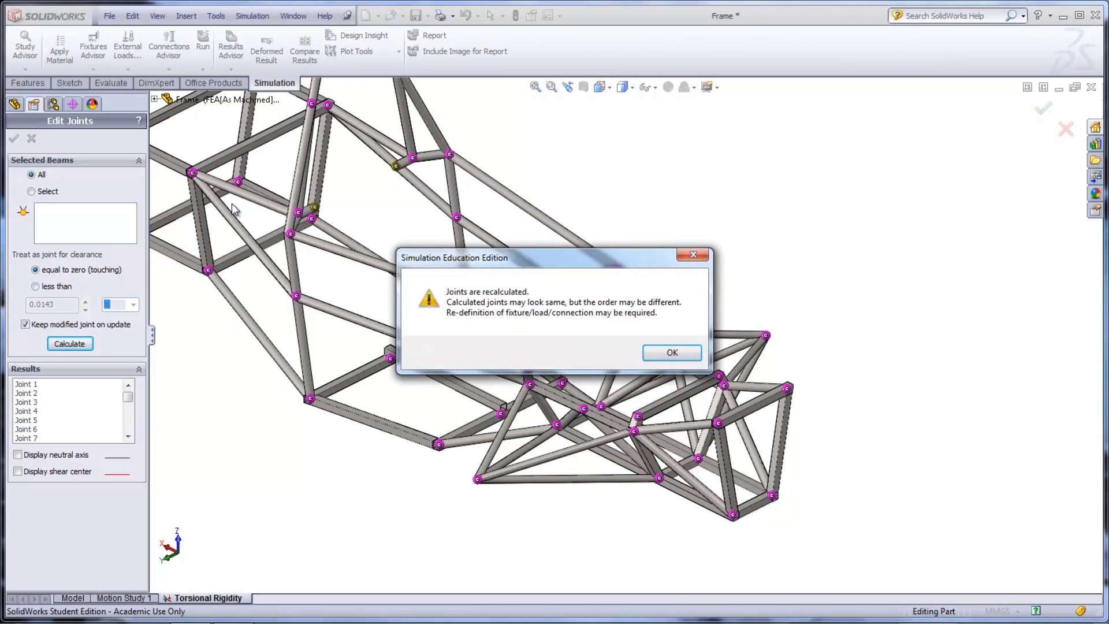
{"action": "left_click", "coordinate": [671, 351]}
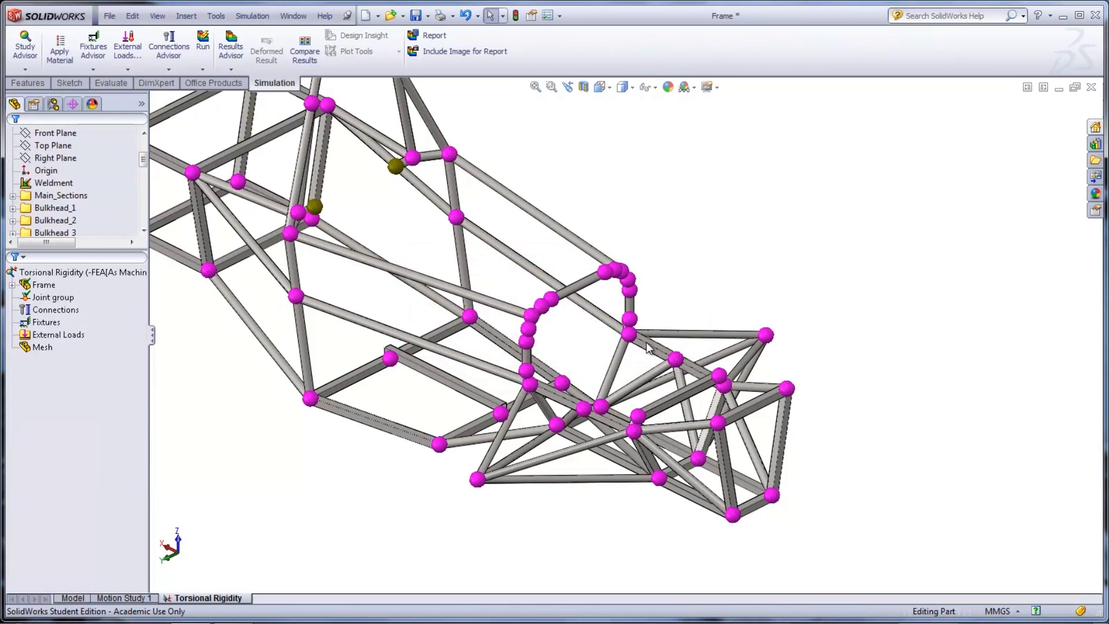
Add Fixed Geometry restraint Fixed-1 on six joints of the frame's end section
{"action": "right_click", "coordinate": [45, 328]}
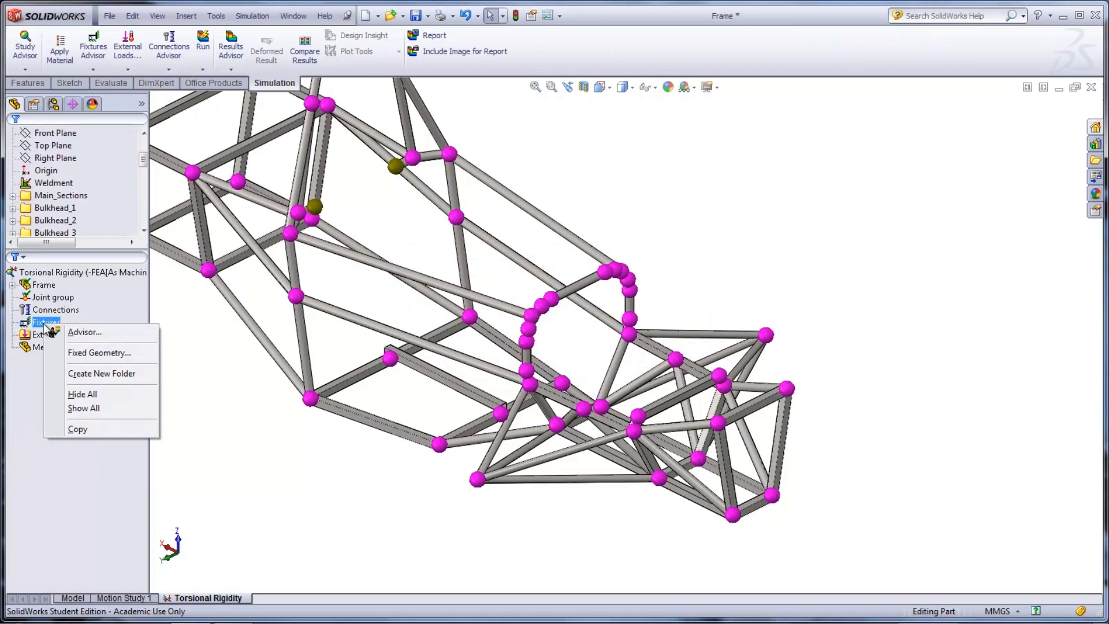
{"action": "left_click", "coordinate": [84, 353]}
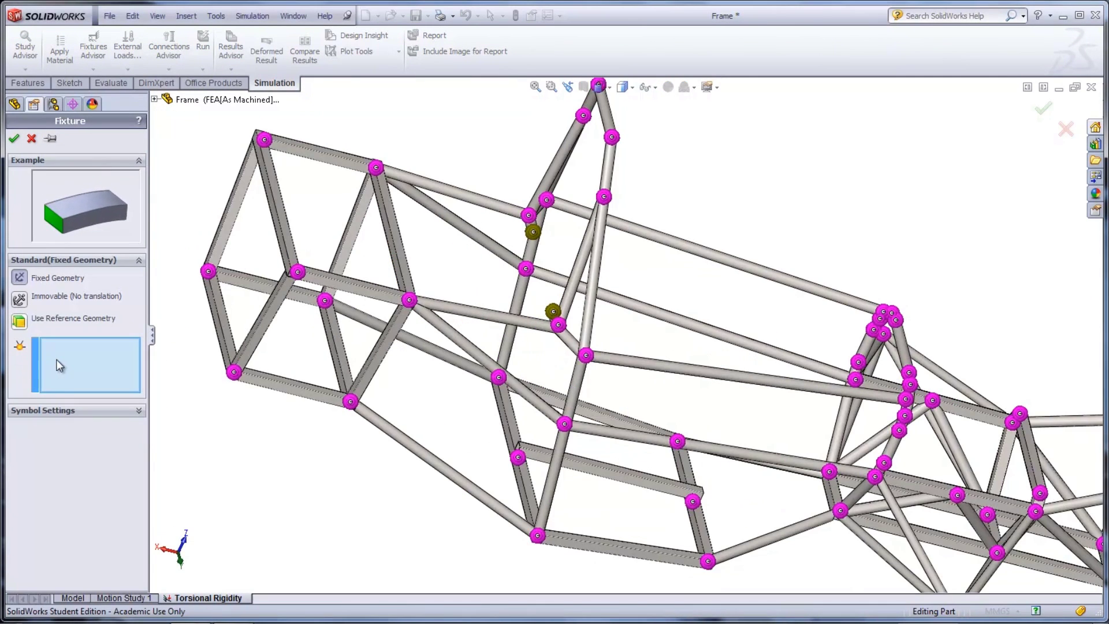
{"action": "left_click", "coordinate": [264, 139]}
{"action": "left_click", "coordinate": [375, 167]}
{"action": "left_click", "coordinate": [409, 300]}
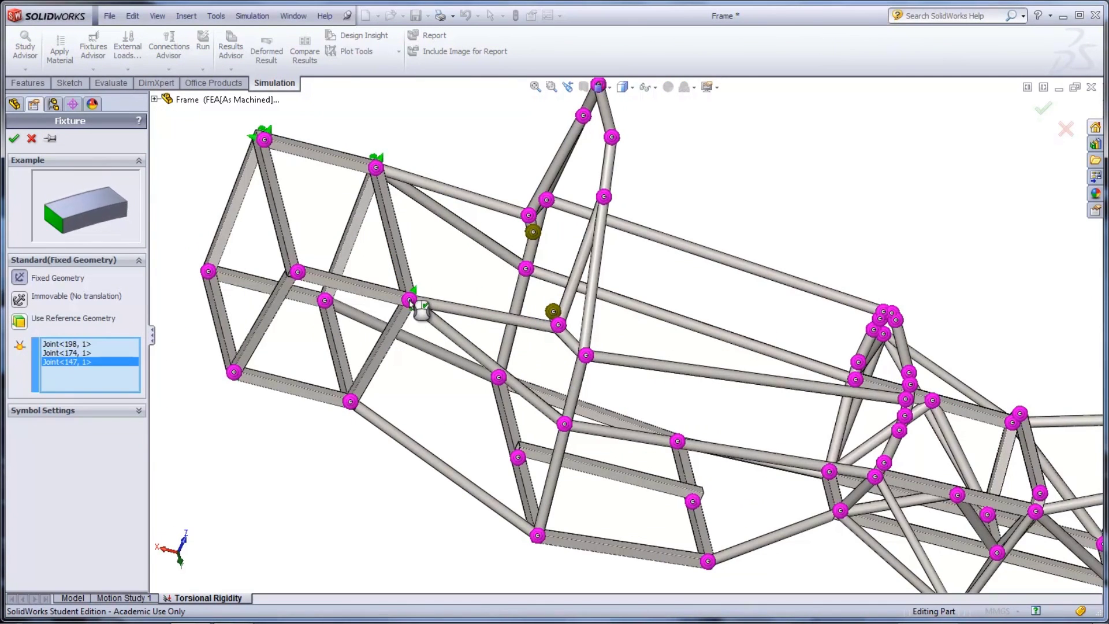
{"action": "left_click", "coordinate": [297, 271]}
{"action": "left_click", "coordinate": [234, 372]}
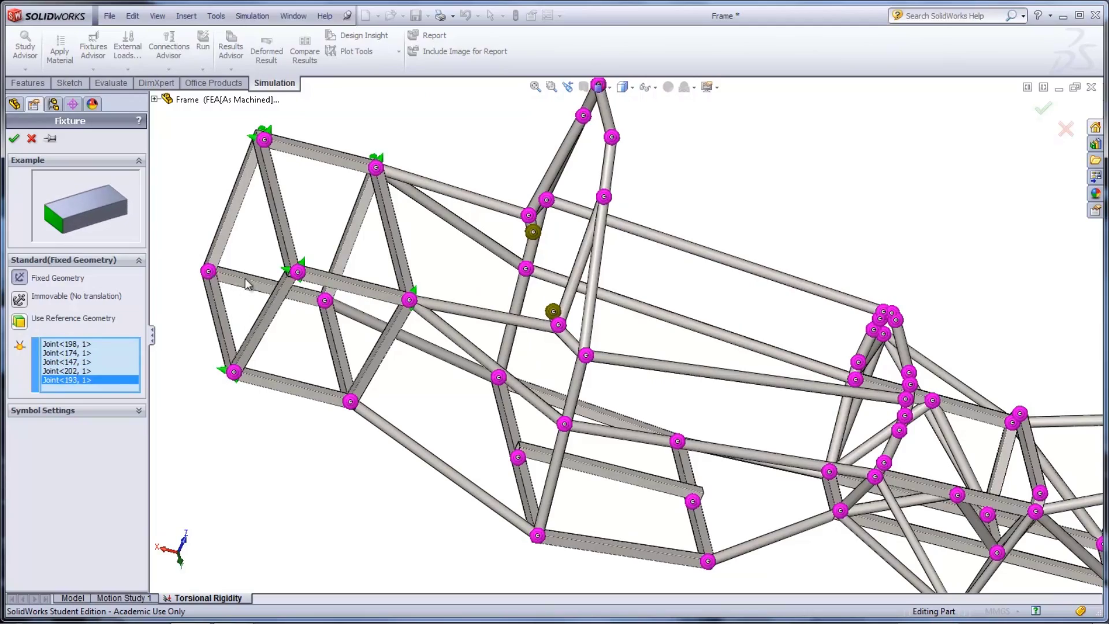
{"action": "left_click", "coordinate": [208, 271]}
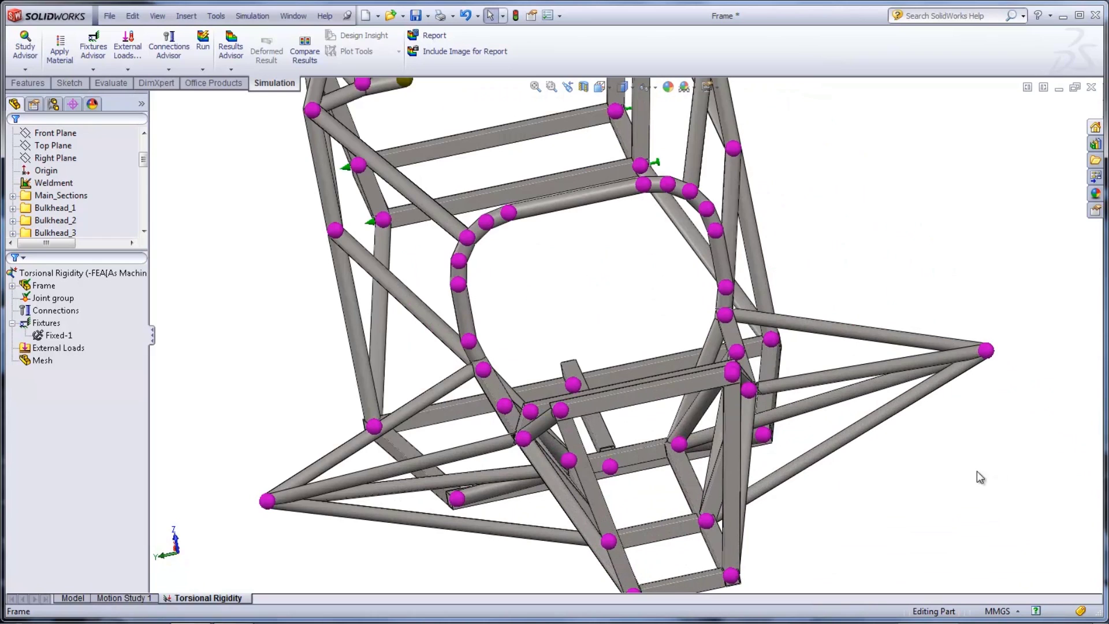
Apply Force-1 of 169.7 N normal to Front Plane at the right tip joint
{"action": "right_click", "coordinate": [51, 347]}
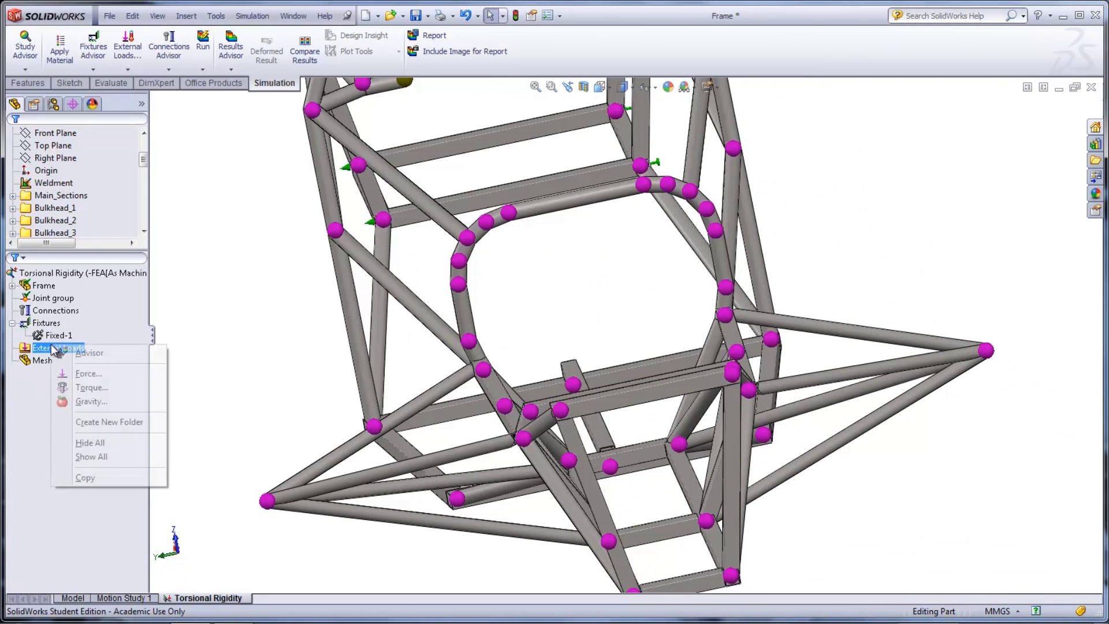
{"action": "left_click", "coordinate": [70, 371]}
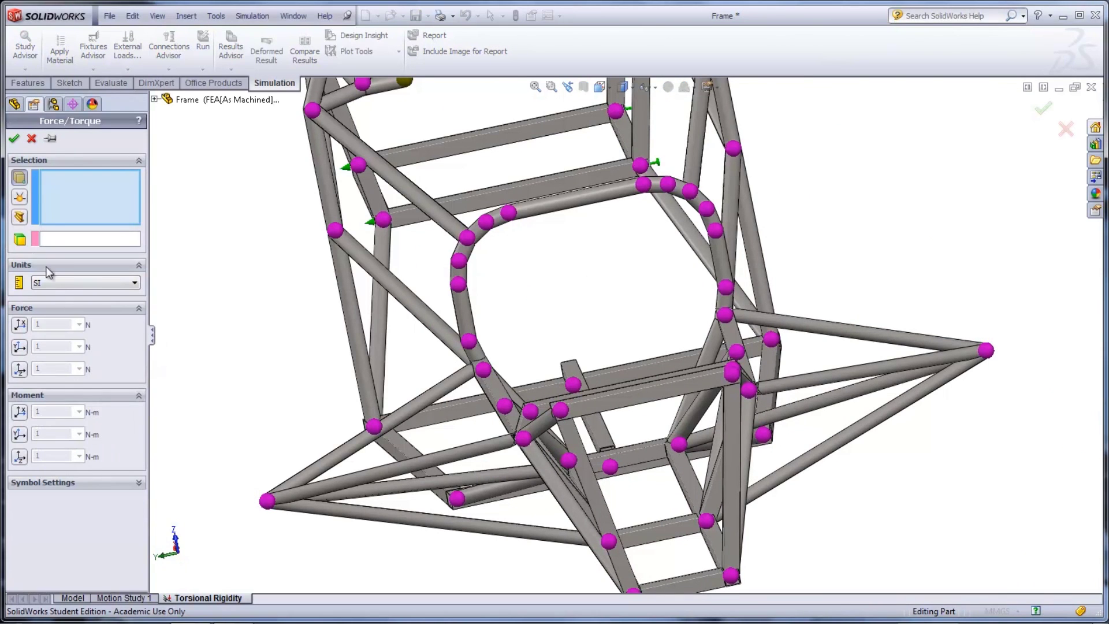
{"action": "left_click", "coordinate": [17, 198]}
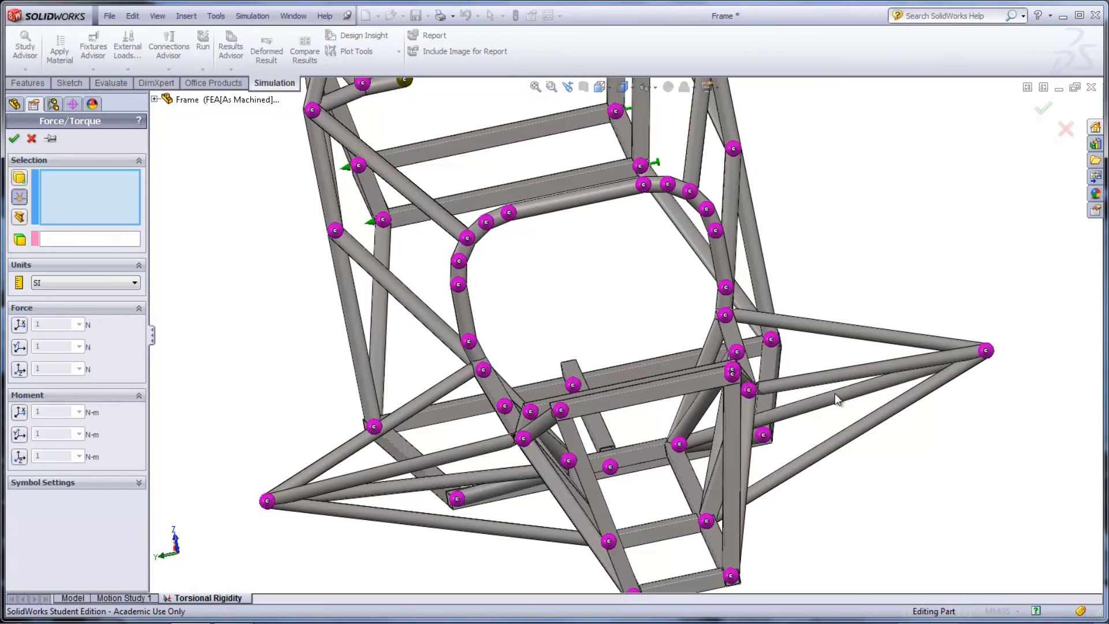
{"action": "left_click", "coordinate": [986, 352]}
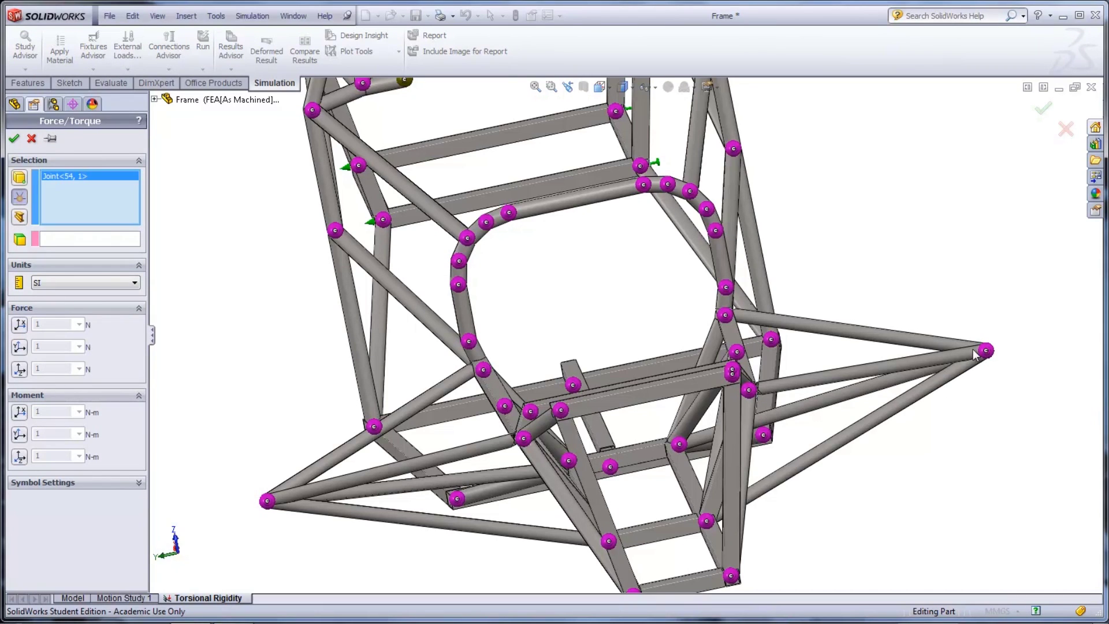
{"action": "left_click", "coordinate": [104, 240]}
{"action": "left_click", "coordinate": [155, 100]}
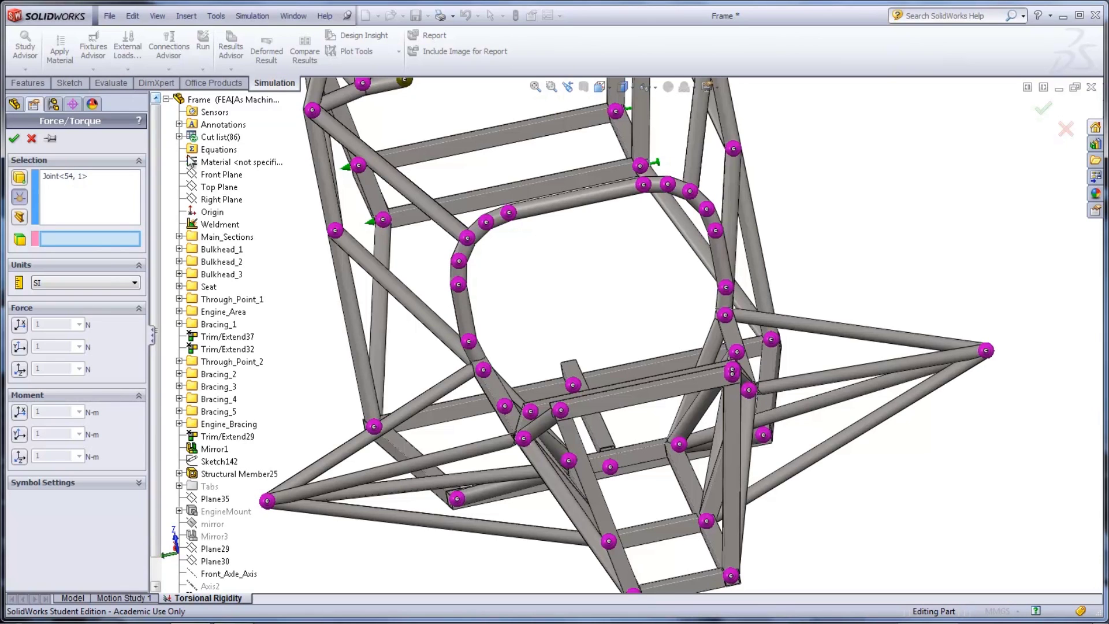
{"action": "left_click", "coordinate": [220, 174]}
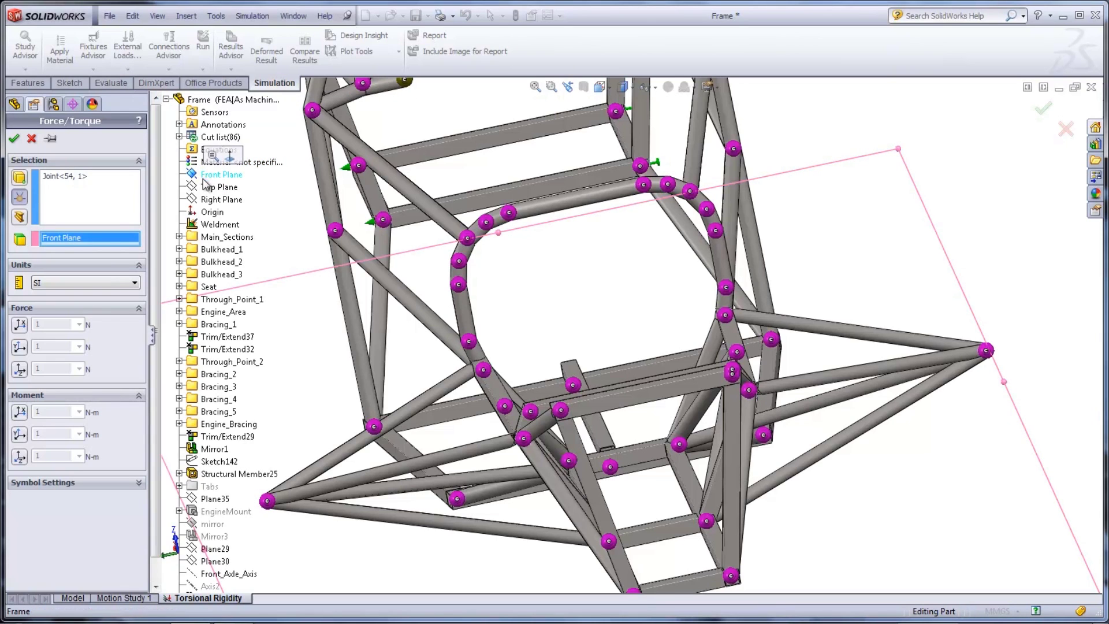
{"action": "left_click", "coordinate": [19, 369]}
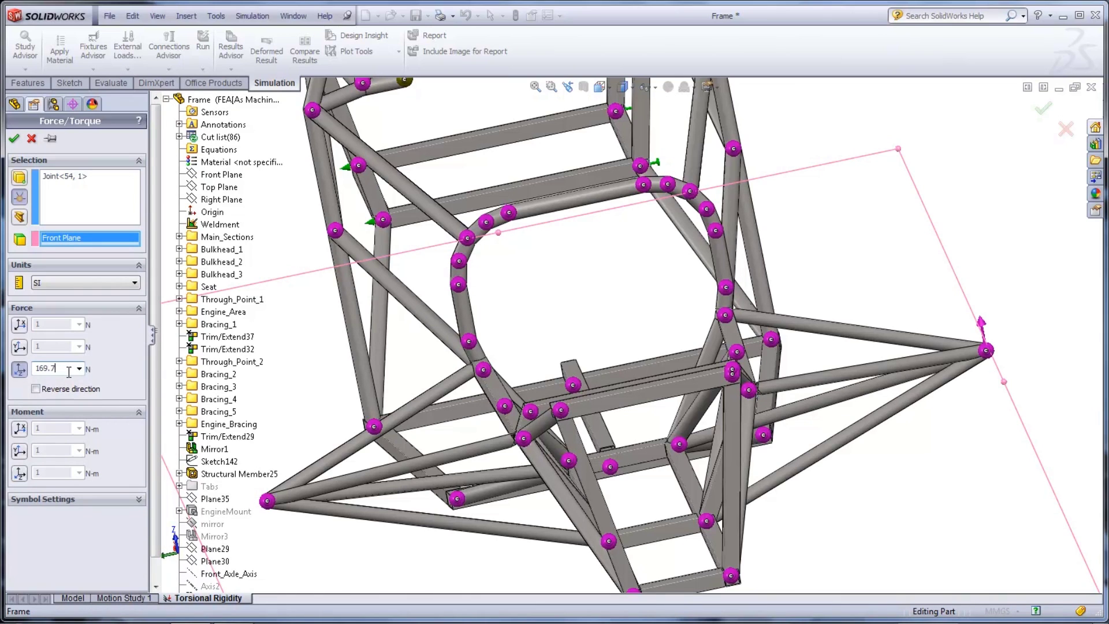
{"action": "left_click", "coordinate": [14, 138]}
Apply Force-2 of -169.7 N normal to Front Plane at the left front joint
{"action": "right_click", "coordinate": [63, 348]}
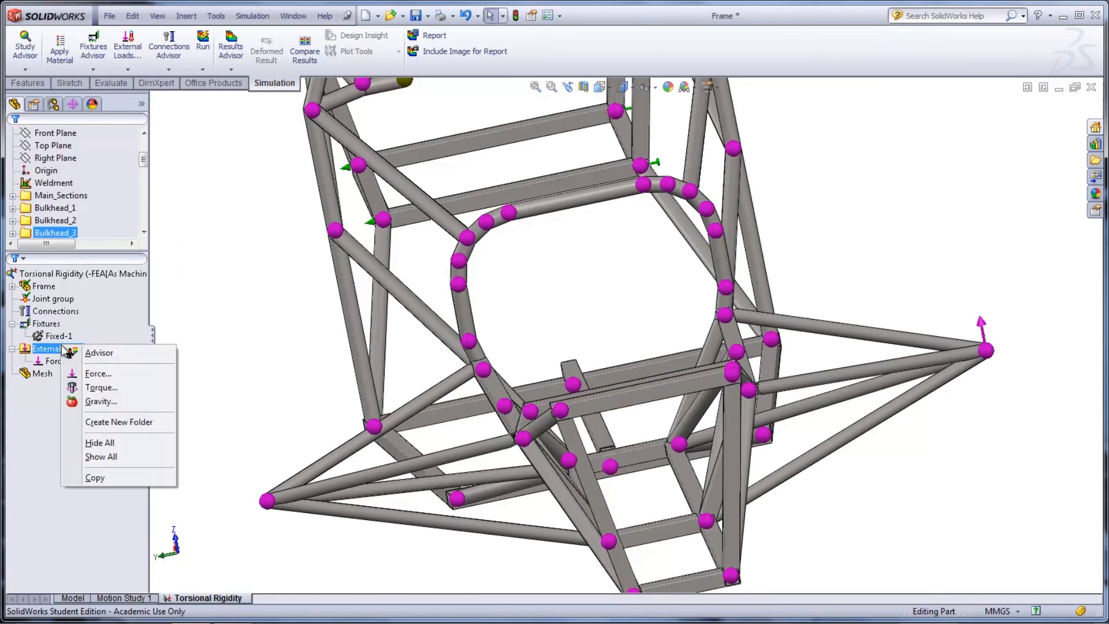
{"action": "left_click", "coordinate": [94, 374]}
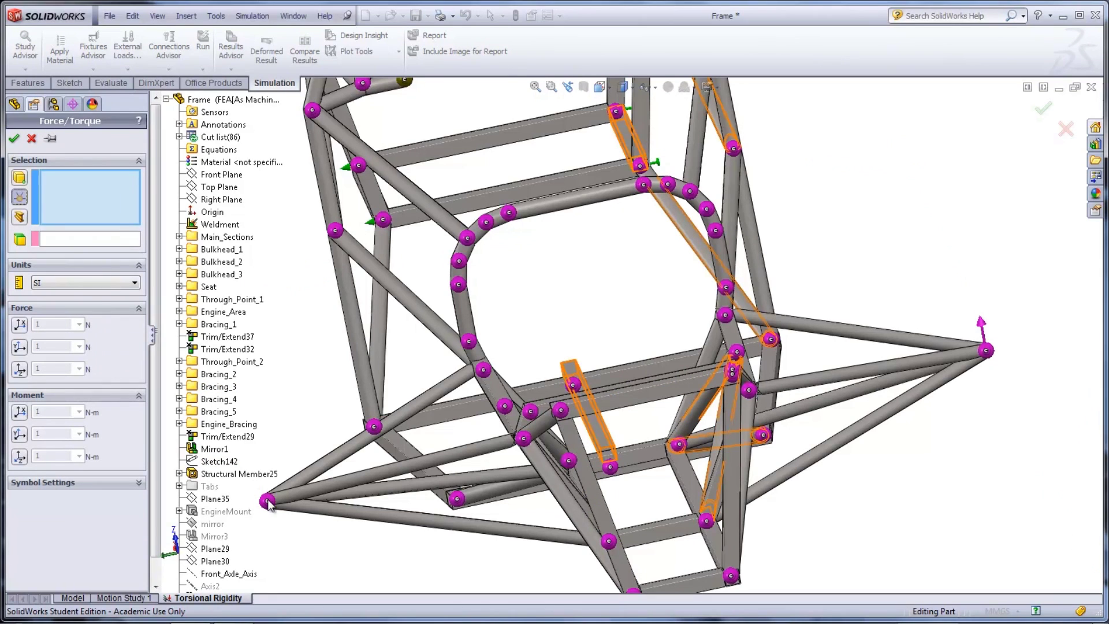
{"action": "left_click", "coordinate": [111, 238]}
{"action": "left_click", "coordinate": [207, 174]}
{"action": "left_click", "coordinate": [19, 369]}
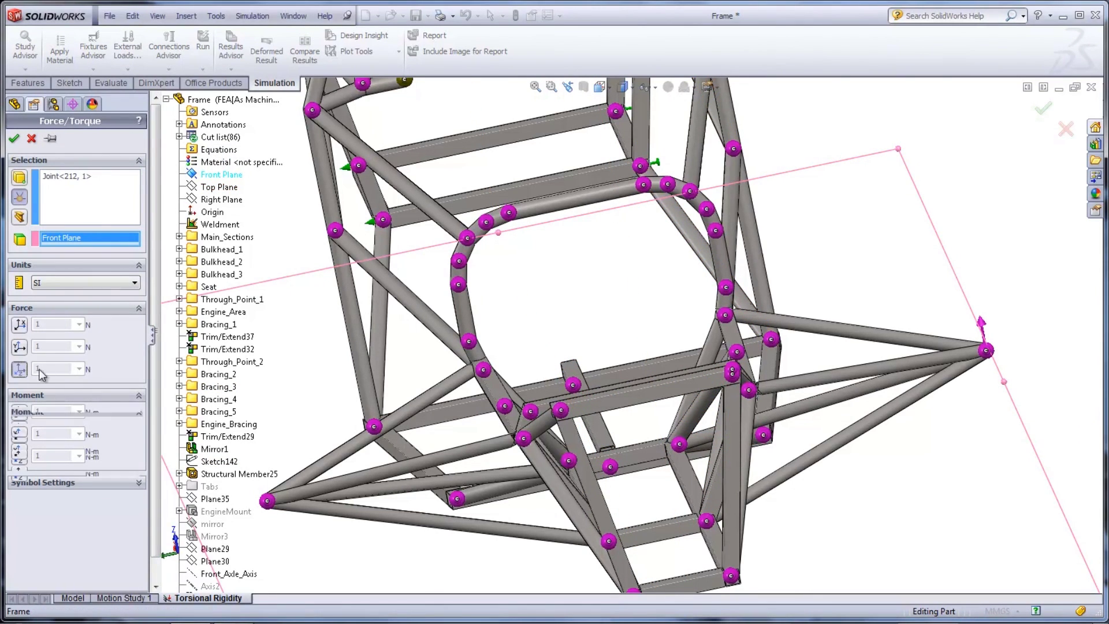
{"action": "type", "text": "-169.7"}
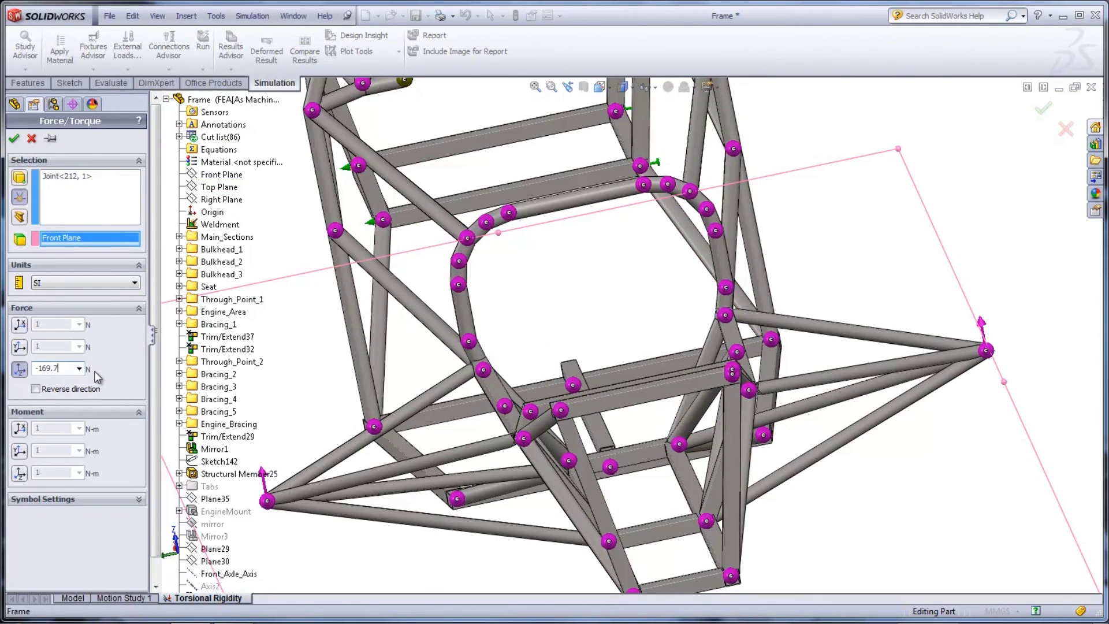
{"action": "left_click", "coordinate": [14, 140]}
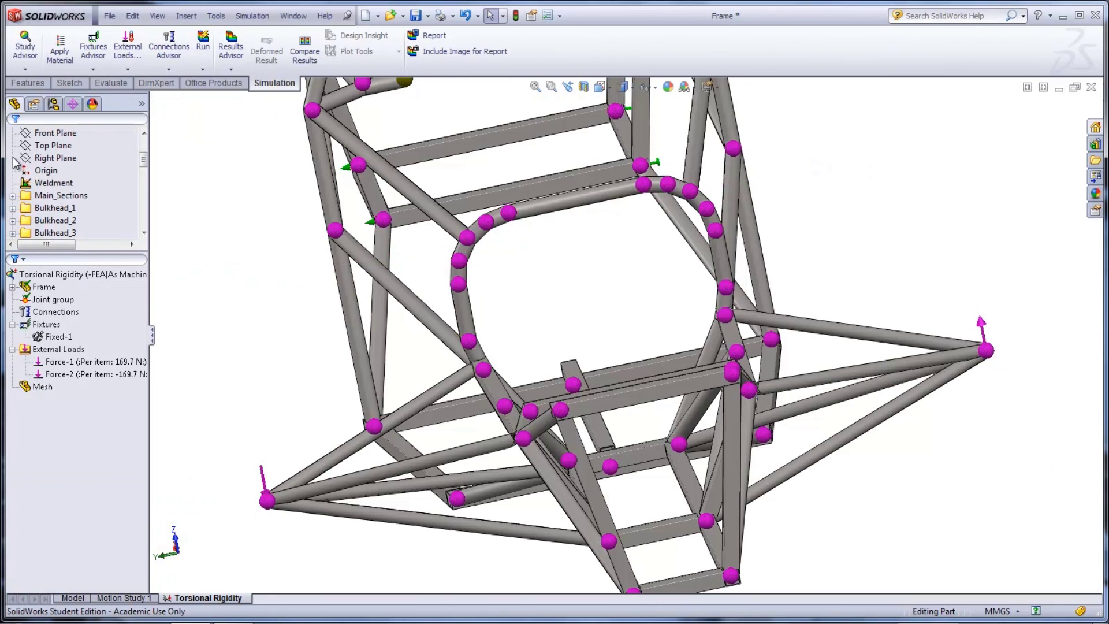
Create the beam mesh and run the study, giving Stress1 peaking at 39,432,832 N/m^2
{"action": "right_click", "coordinate": [43, 386]}
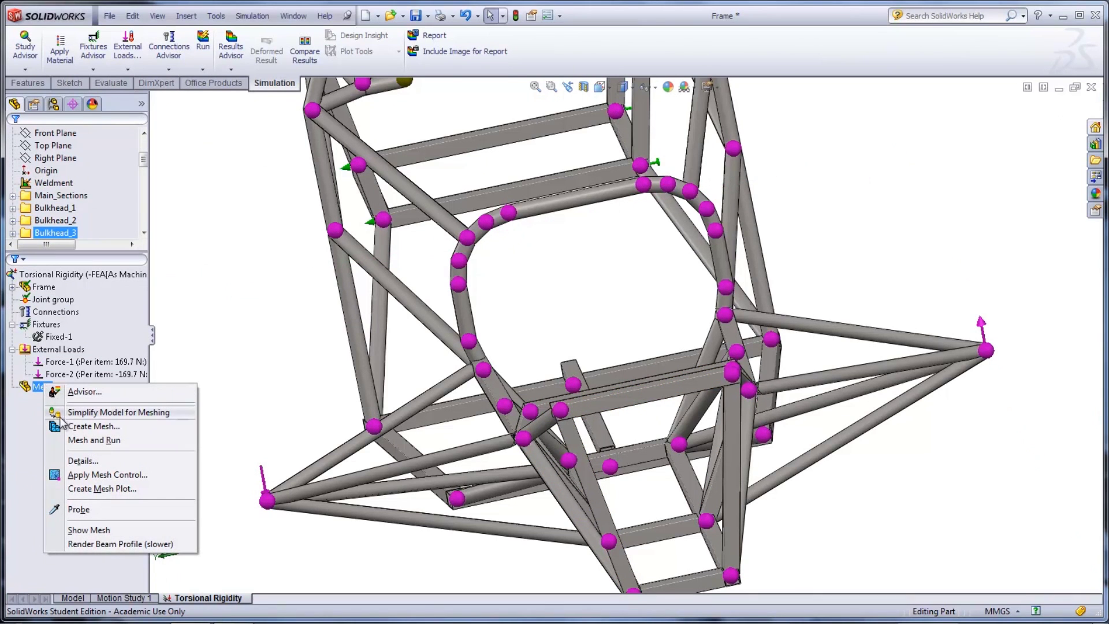
{"action": "left_click", "coordinate": [64, 428]}
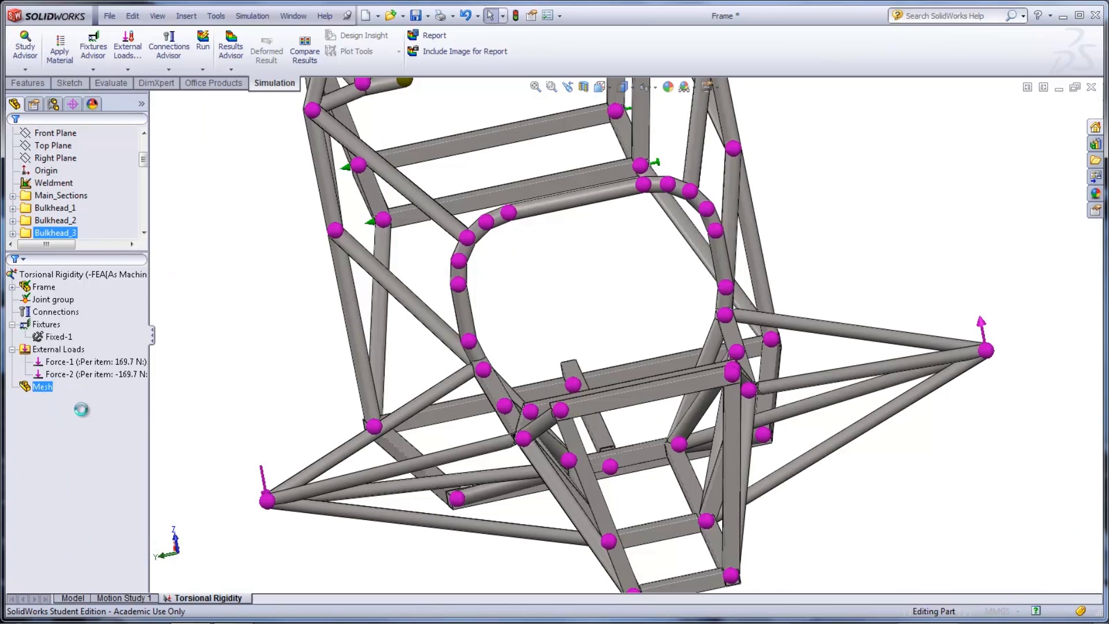
{"action": "left_click", "coordinate": [53, 299]}
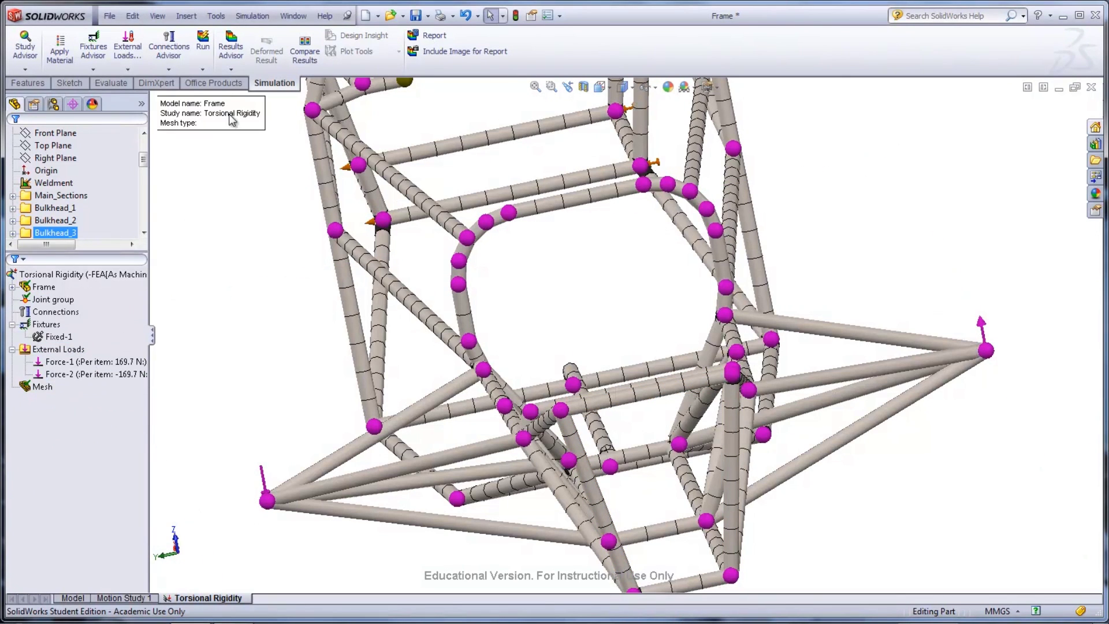
{"action": "left_click", "coordinate": [203, 69]}
{"action": "left_click", "coordinate": [210, 82]}
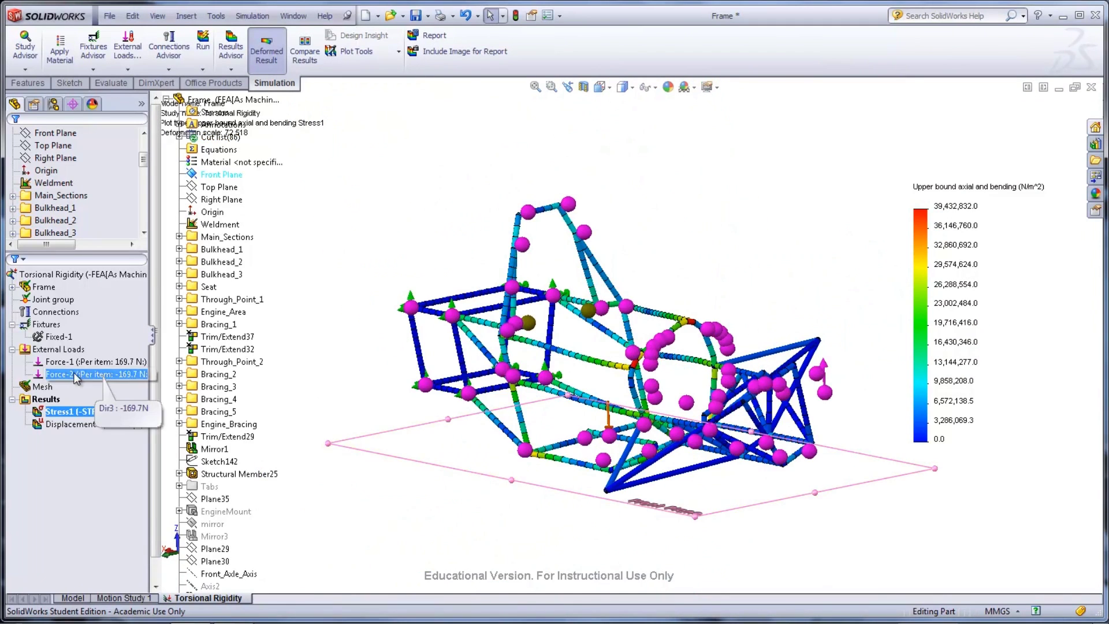
Add a displacement plot showing UY (Y displacement) relative to Axis2
{"action": "right_click", "coordinate": [45, 399]}
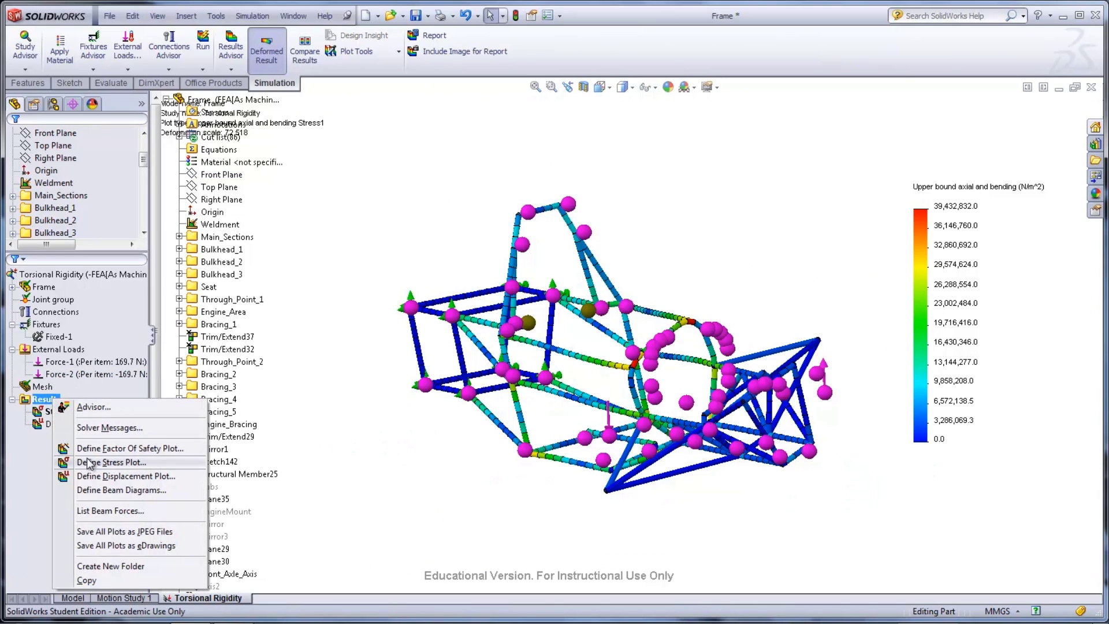
{"action": "left_click", "coordinate": [99, 476]}
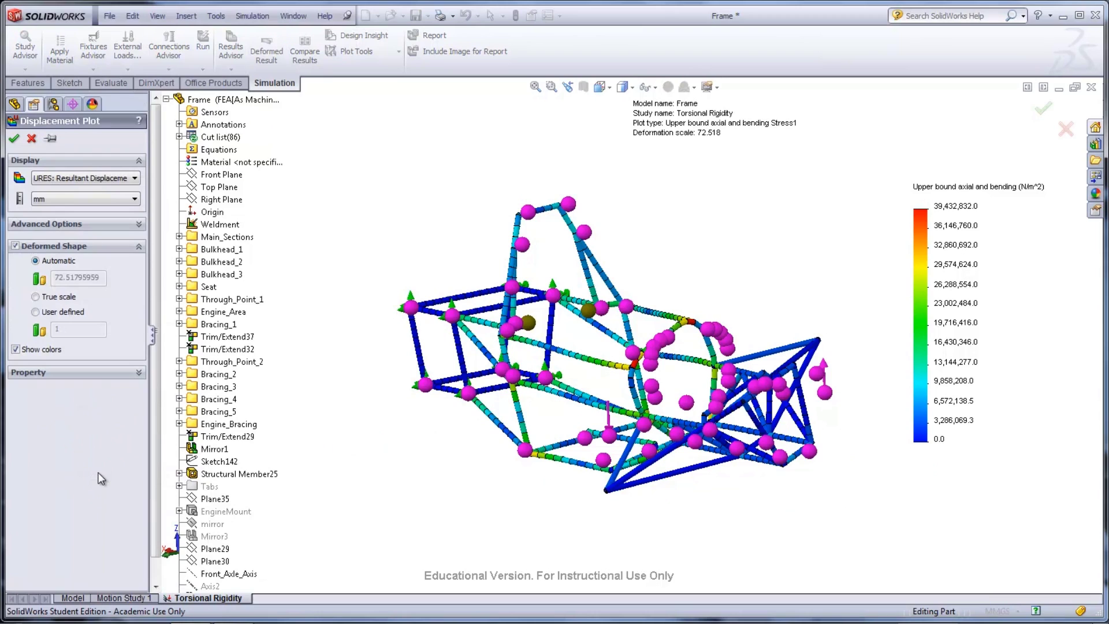
{"action": "left_click", "coordinate": [132, 181]}
{"action": "left_click", "coordinate": [123, 200]}
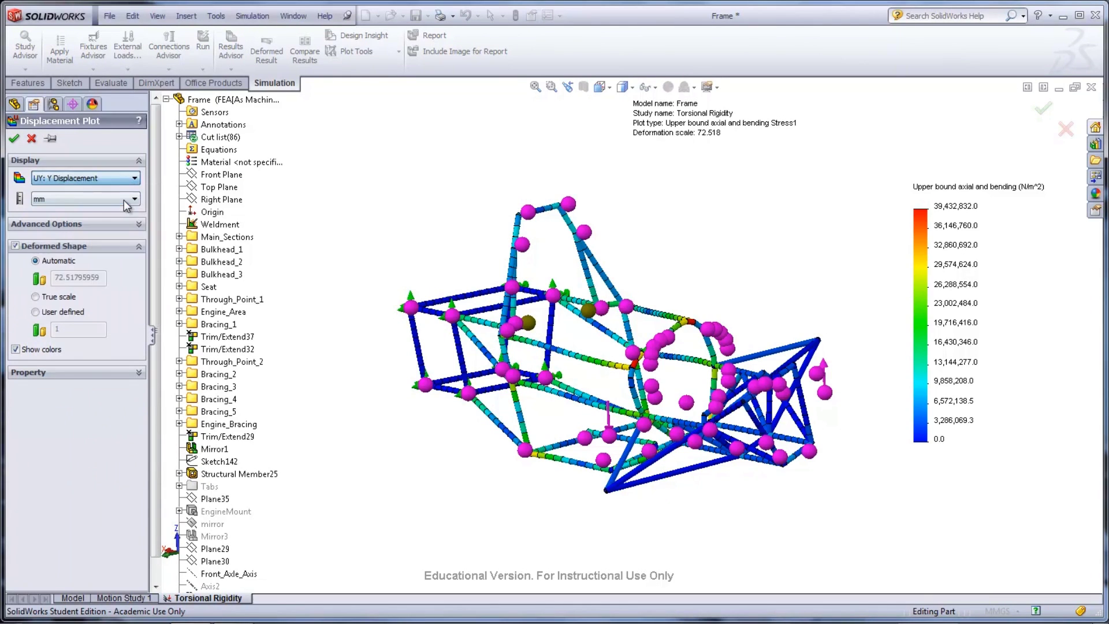
{"action": "left_click", "coordinate": [209, 585]}
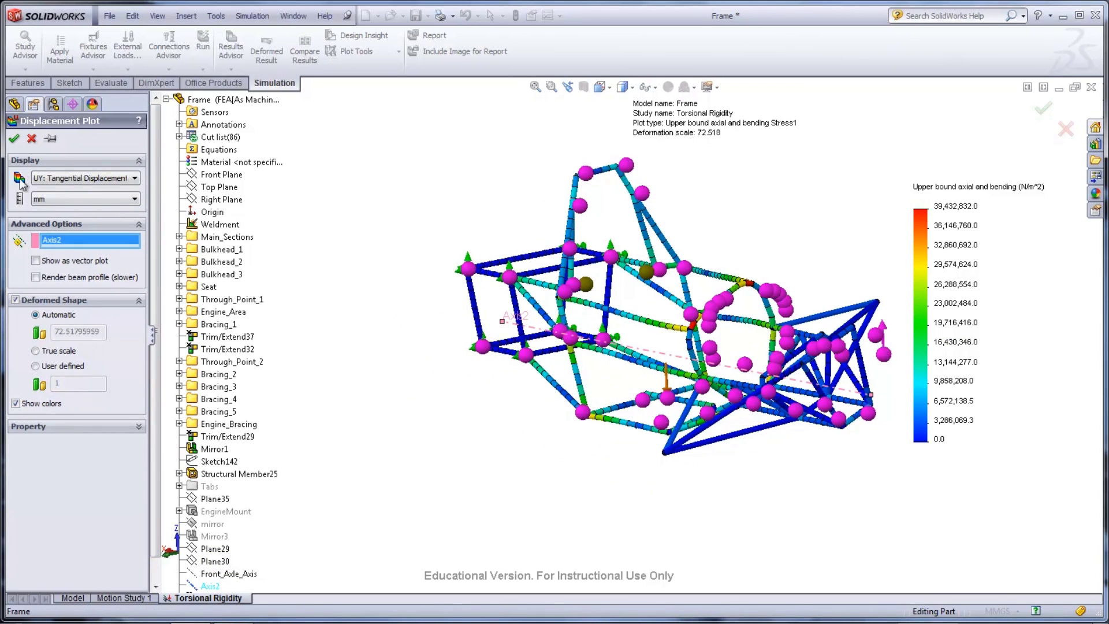
{"action": "left_click", "coordinate": [13, 140]}
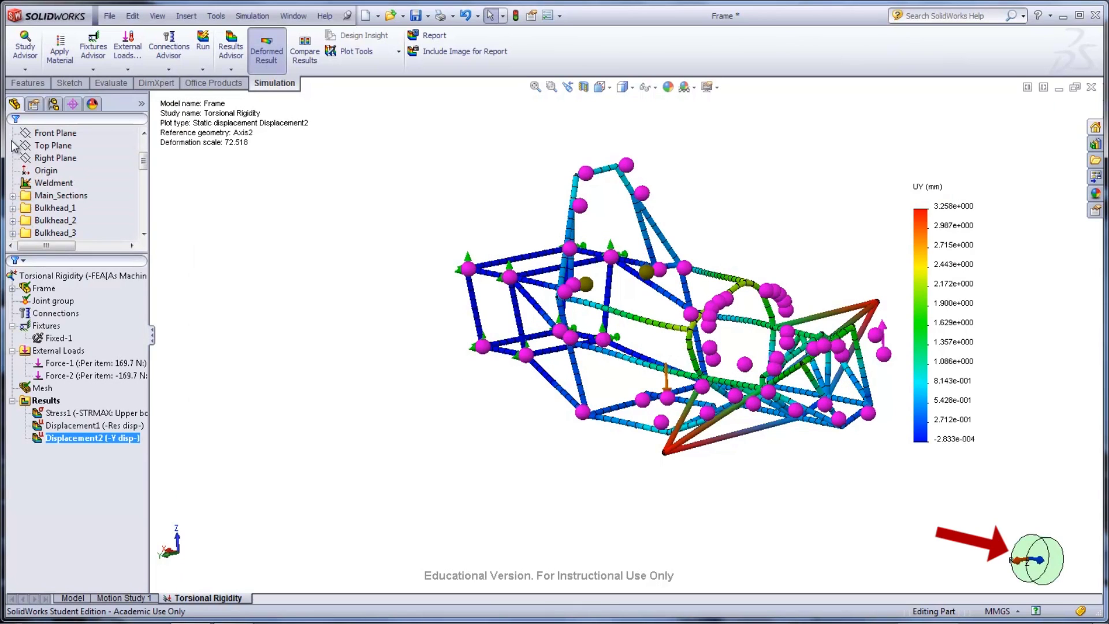
Probe the peak node 435 to read the 3.258 mm maximum Y displacement
{"action": "left_click", "coordinate": [398, 52]}
{"action": "left_click", "coordinate": [359, 67]}
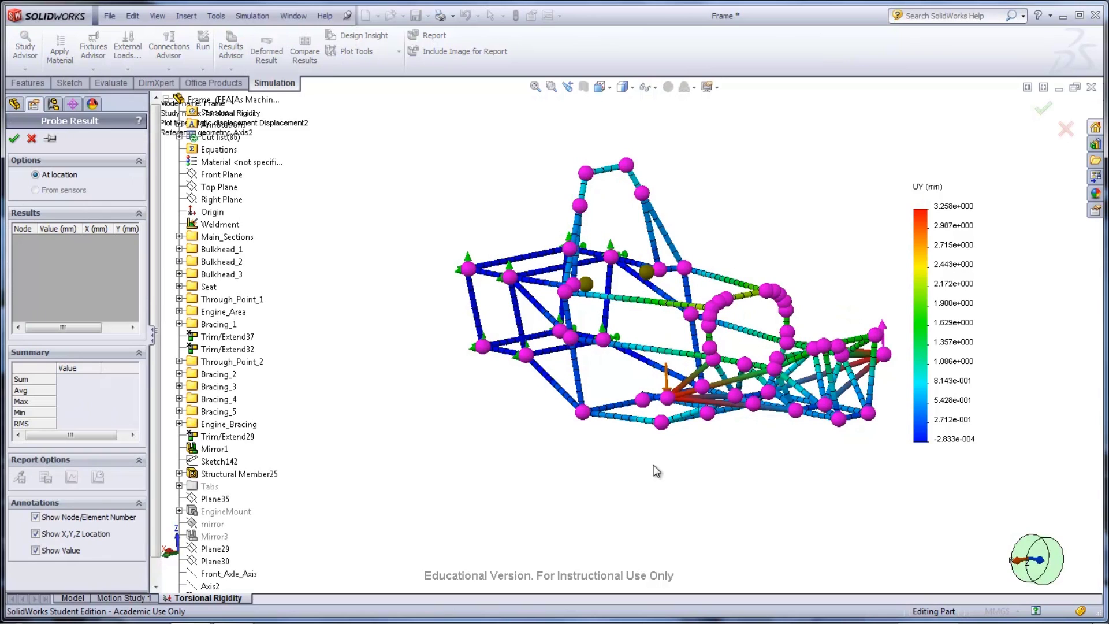
{"action": "left_click", "coordinate": [668, 398]}
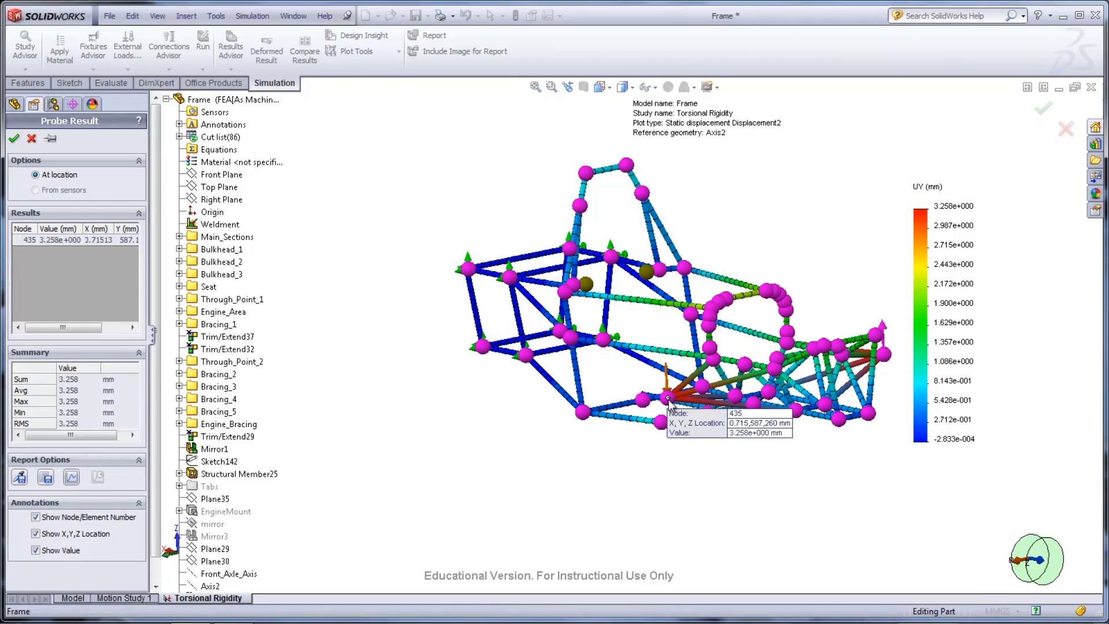
{"action": "key", "text": "Escape"}
{"action": "right_click", "coordinate": [45, 402]}
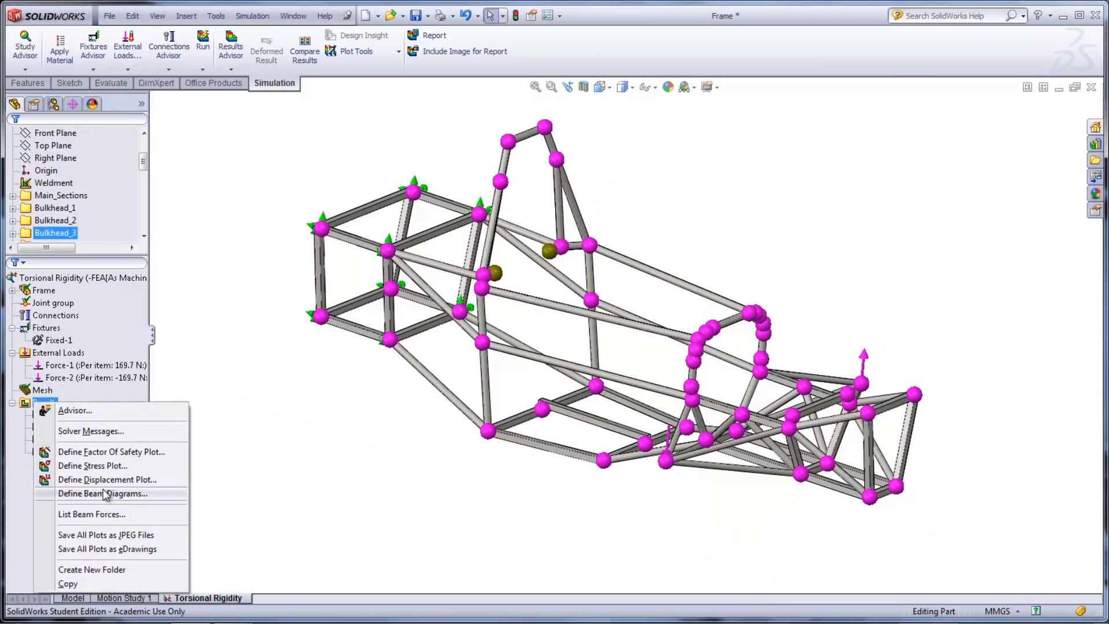
Plot a Moment in Dir1 beam diagram for only the front hoop top tube, Structural Member3[3]
{"action": "left_click", "coordinate": [103, 493]}
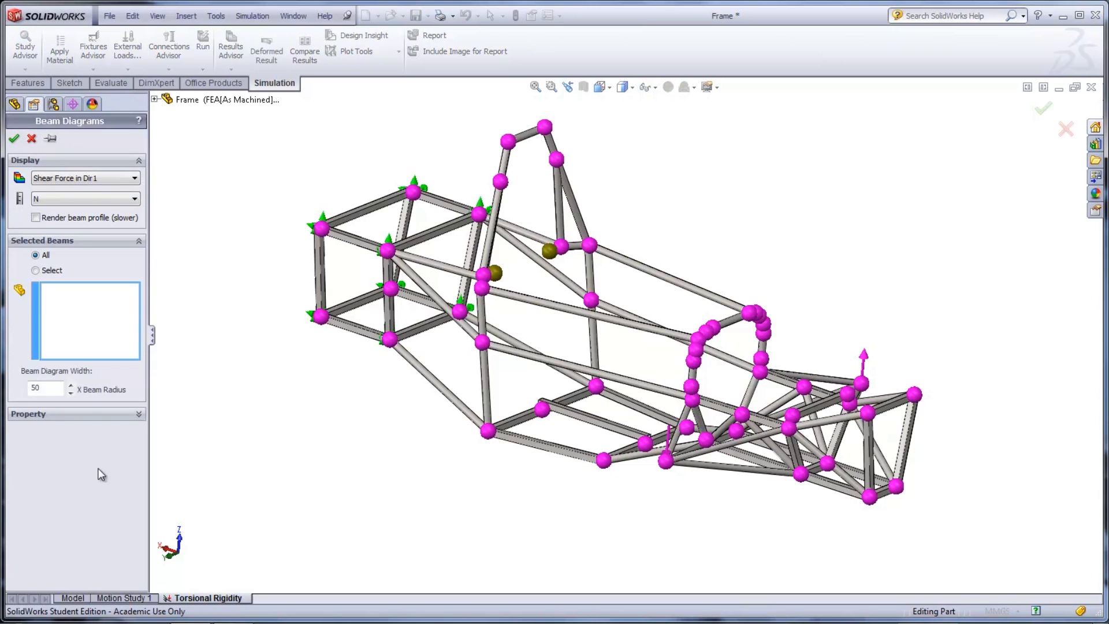
{"action": "left_click", "coordinate": [87, 183]}
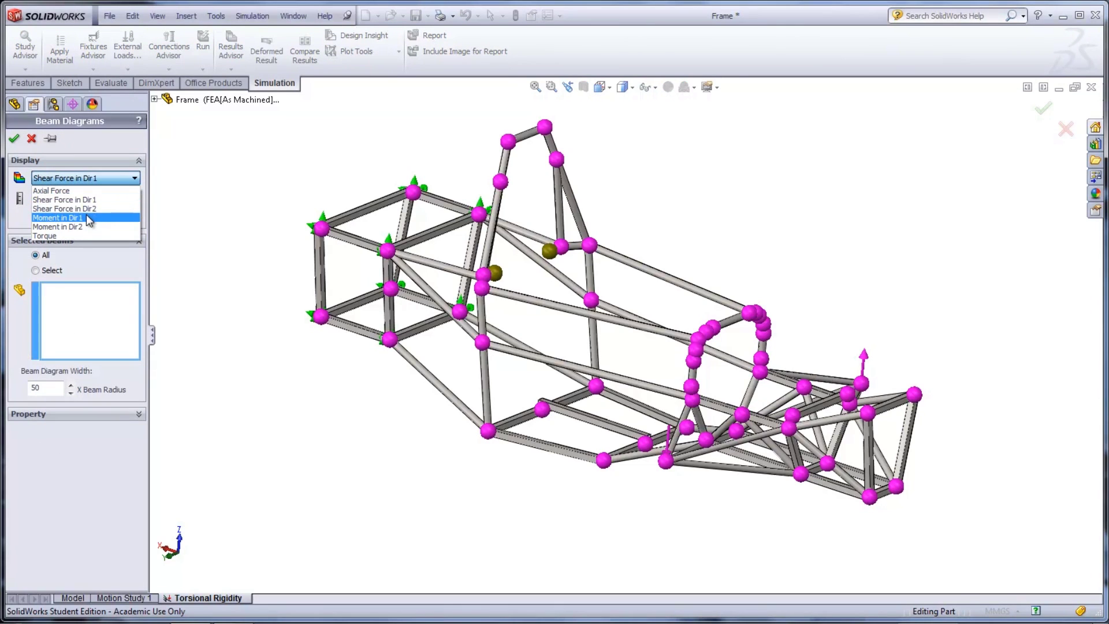
{"action": "left_click", "coordinate": [85, 214]}
{"action": "left_click", "coordinate": [35, 271]}
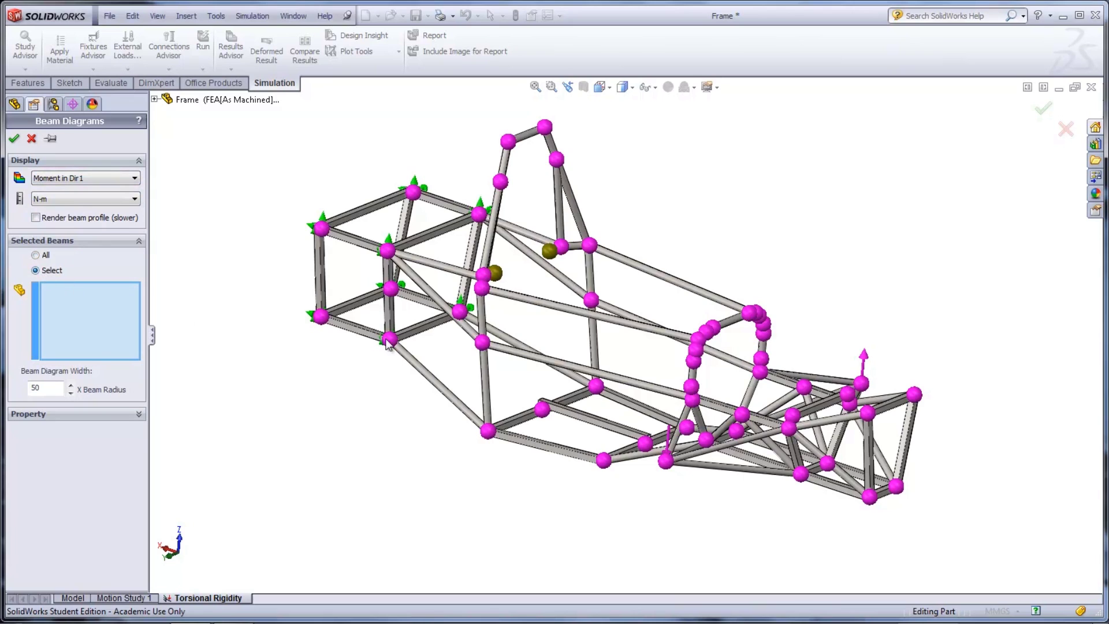
{"action": "left_click", "coordinate": [727, 319]}
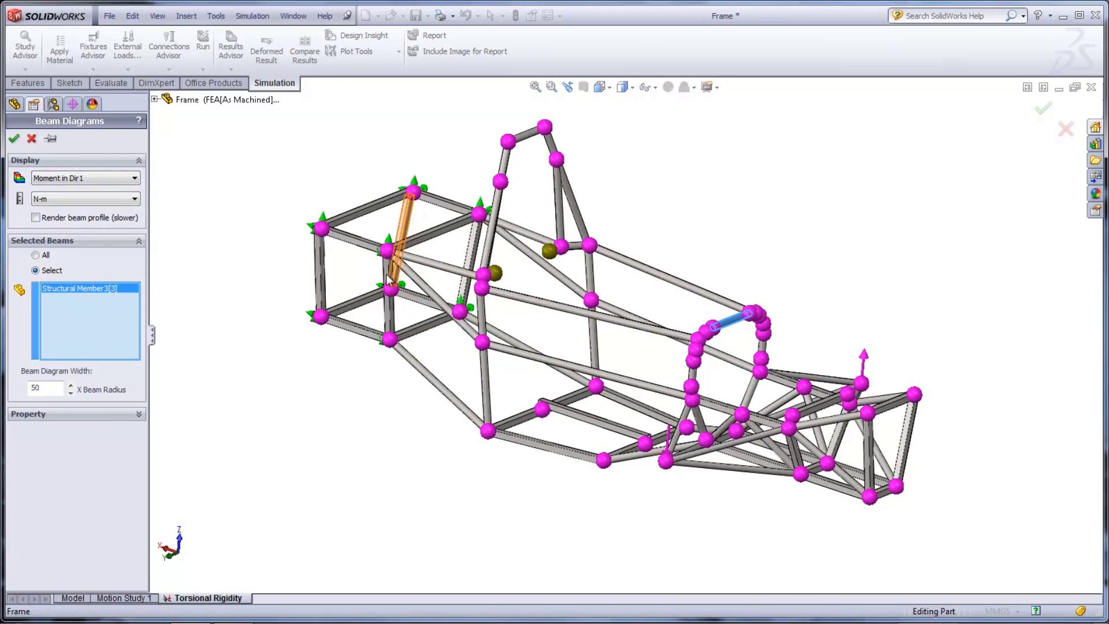
{"action": "left_click", "coordinate": [20, 136]}
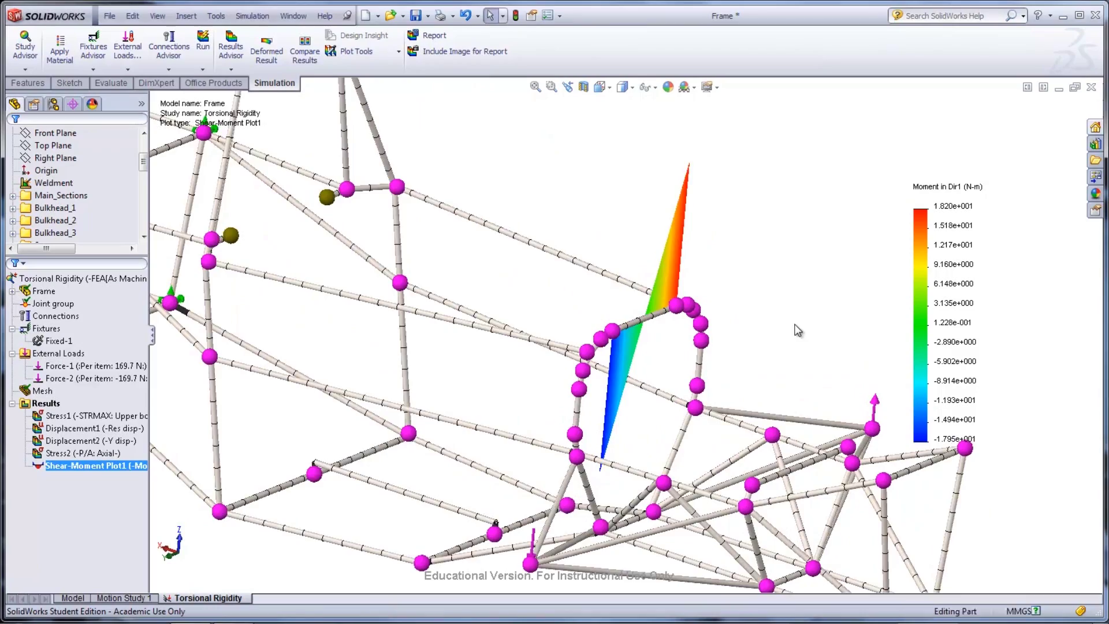
{"action": "middle_click_drag", "start_coordinate": [791, 323], "coordinate": [755, 322]}
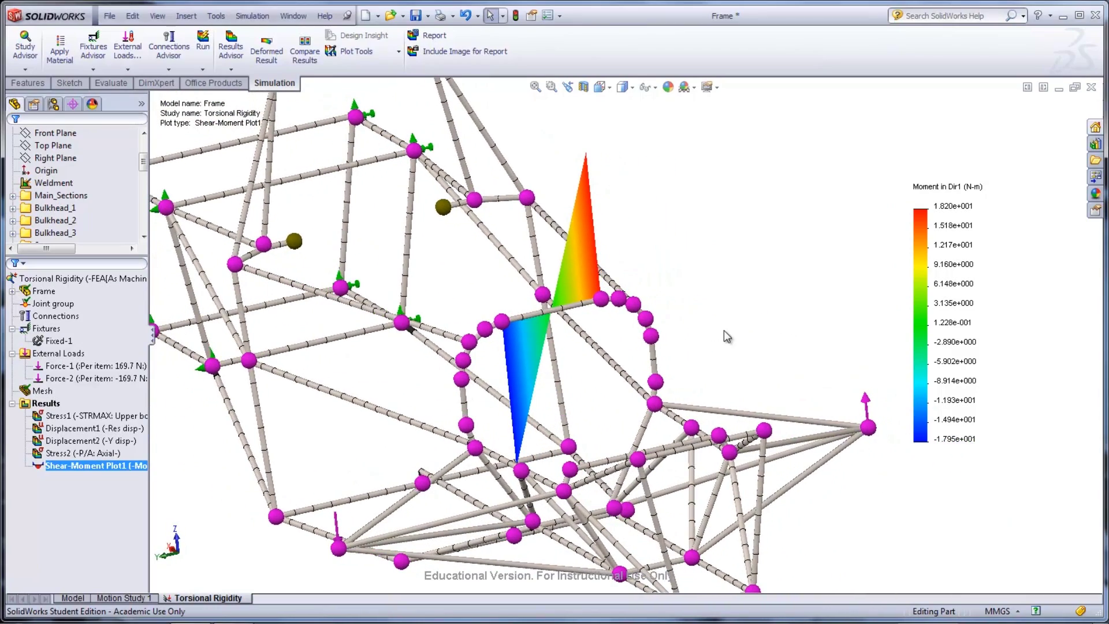
{"action": "right_click", "coordinate": [46, 403]}
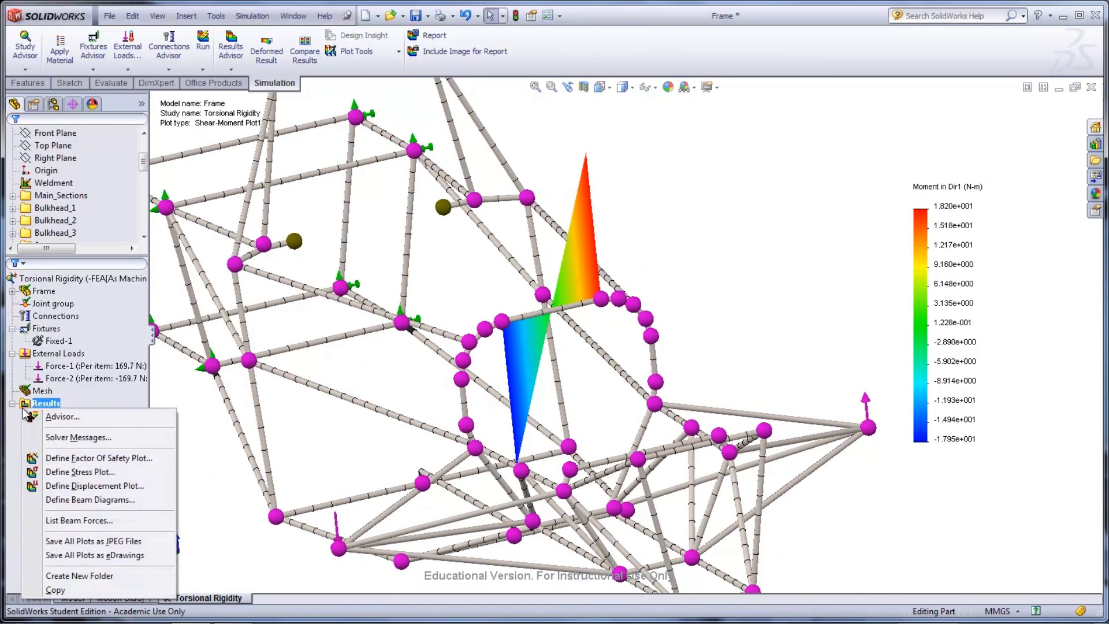
List the beam forces and review element 1's end values and the Beam-2 rows
{"action": "left_click", "coordinate": [64, 520]}
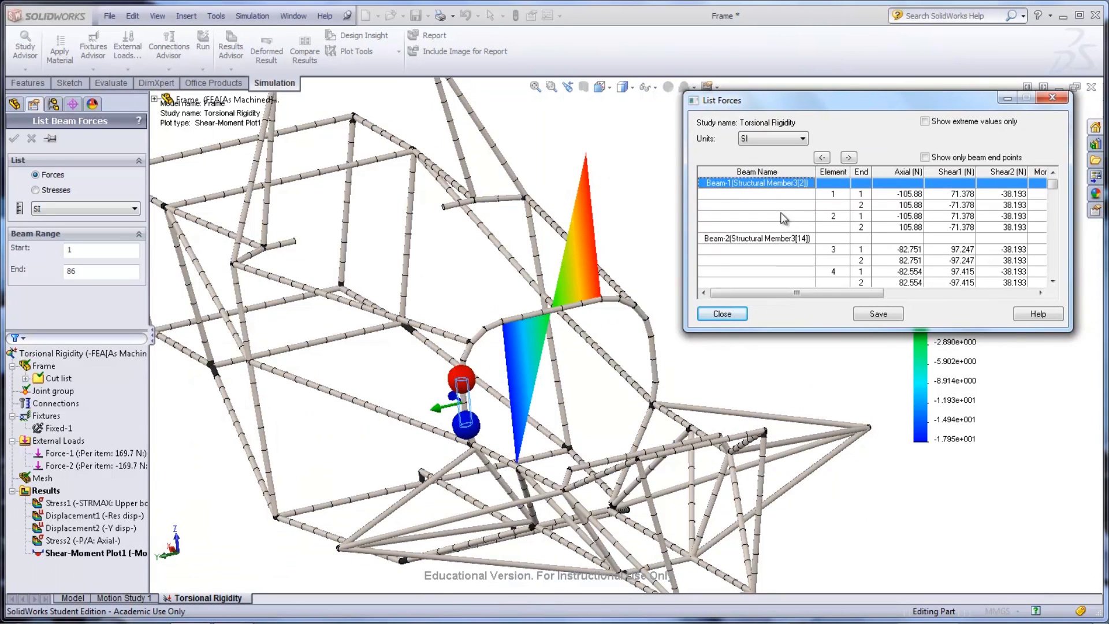
{"action": "left_click", "coordinate": [830, 197]}
{"action": "left_click", "coordinate": [838, 205]}
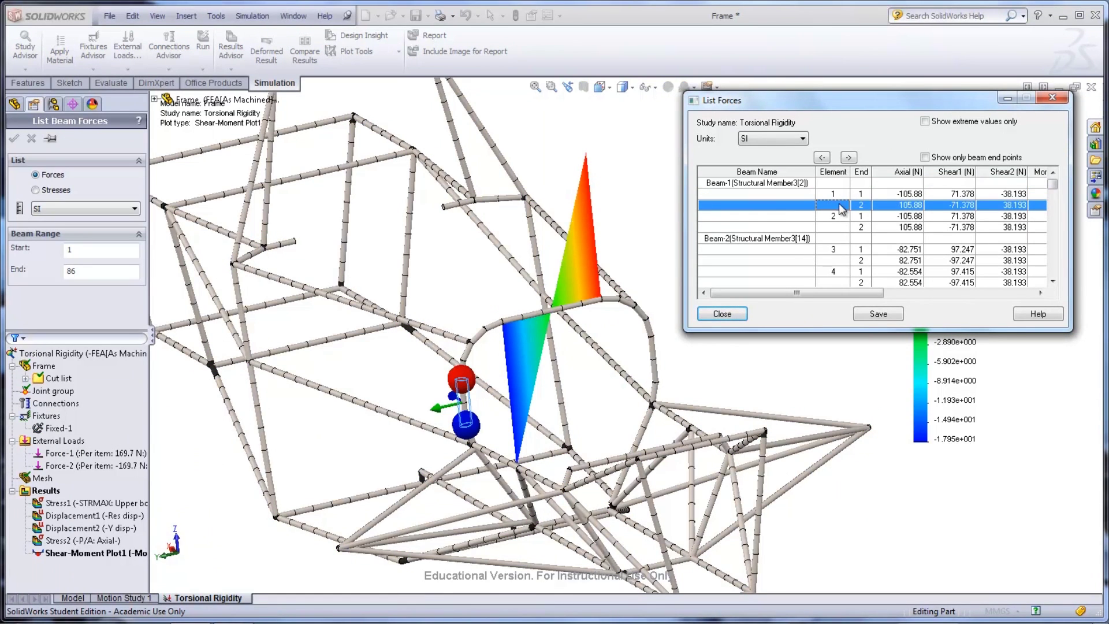
{"action": "left_click", "coordinate": [772, 239]}
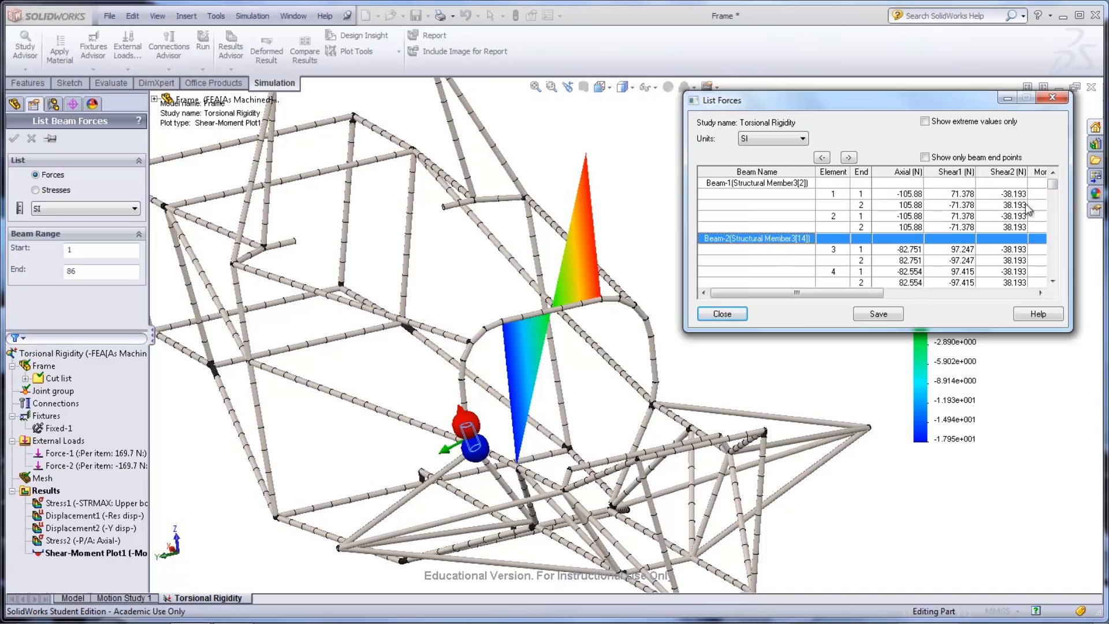